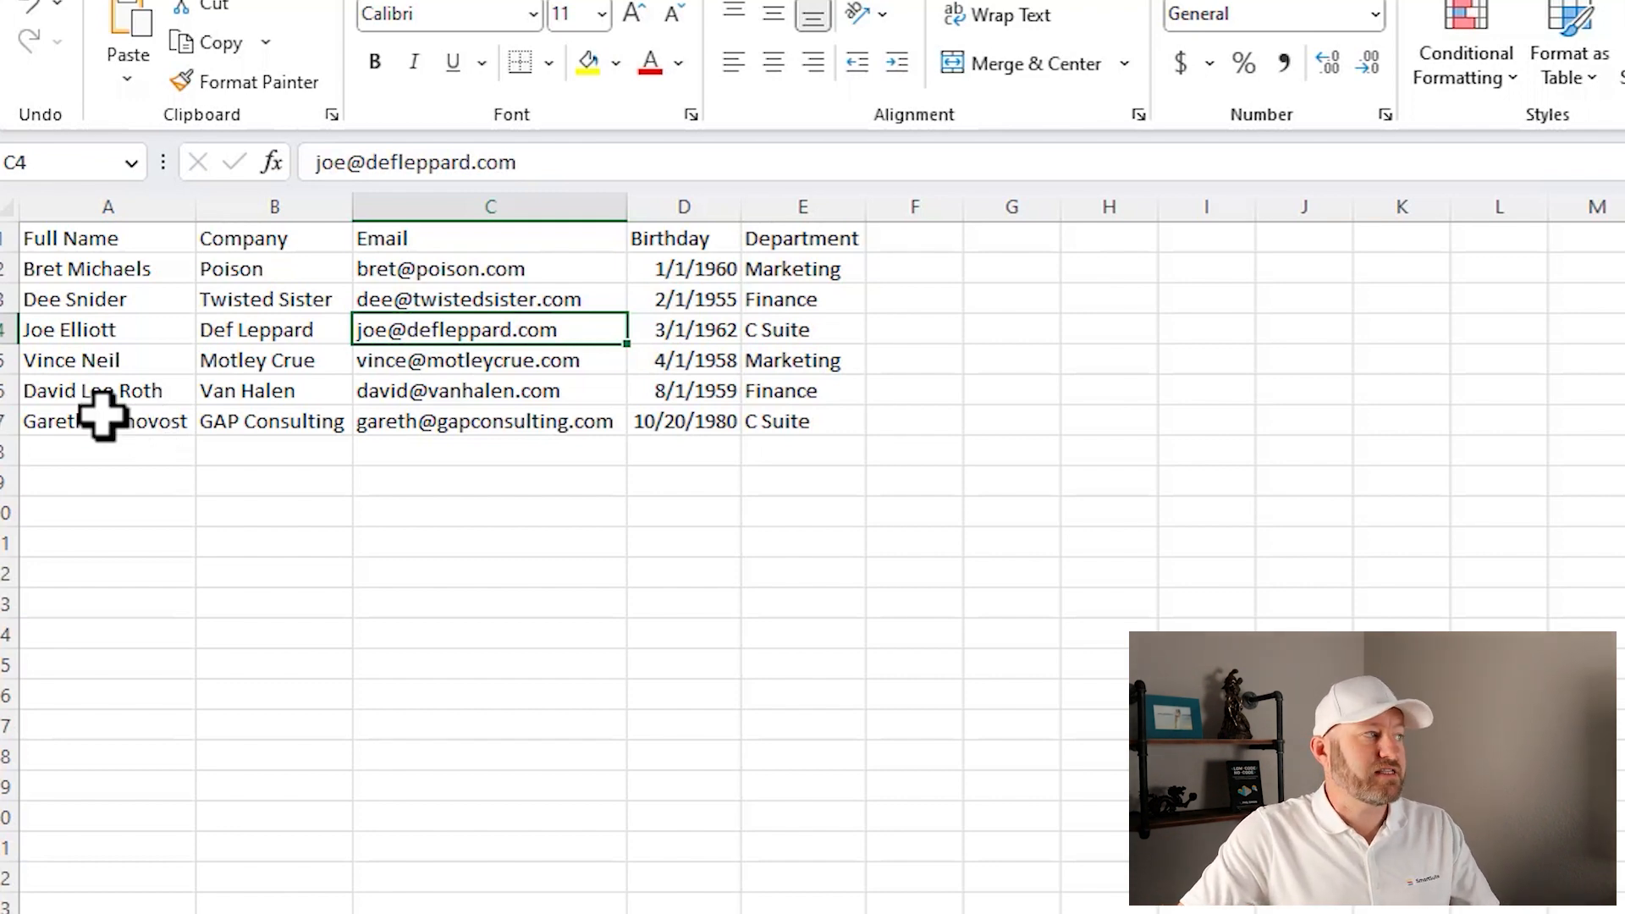
- Compare the last contact in the spreadsheet with the matching sixth record's name, account, team and location in the Contacts grid
{"action": "left_click_drag", "start_coordinate": [102, 419], "coordinate": [777, 412]}
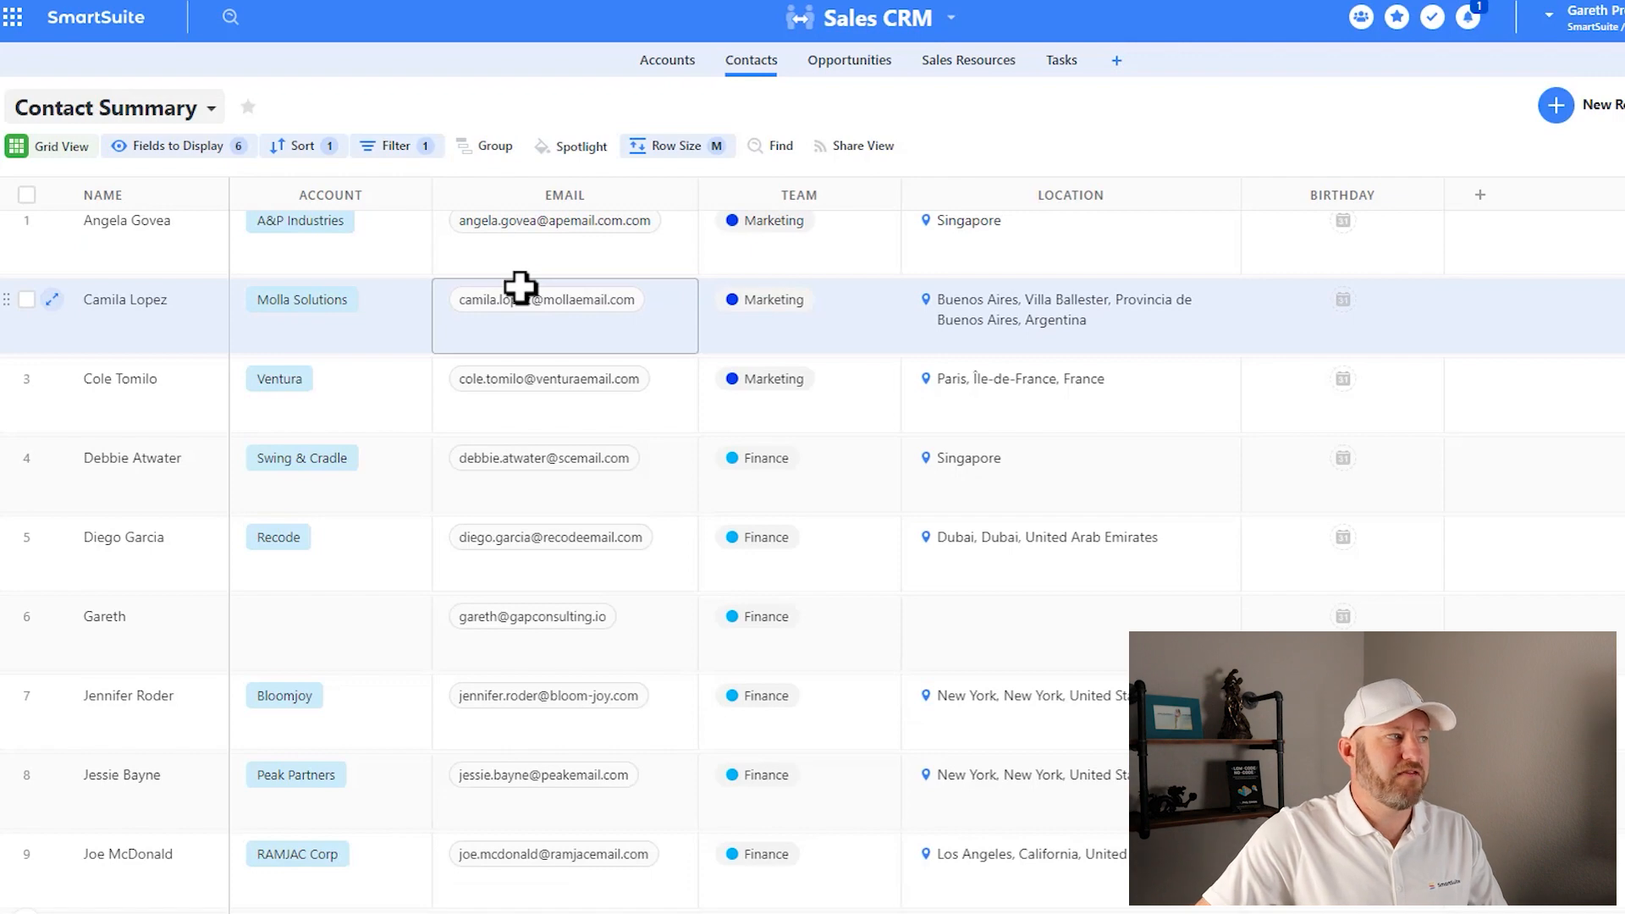
{"action": "left_click", "coordinate": [154, 642]}
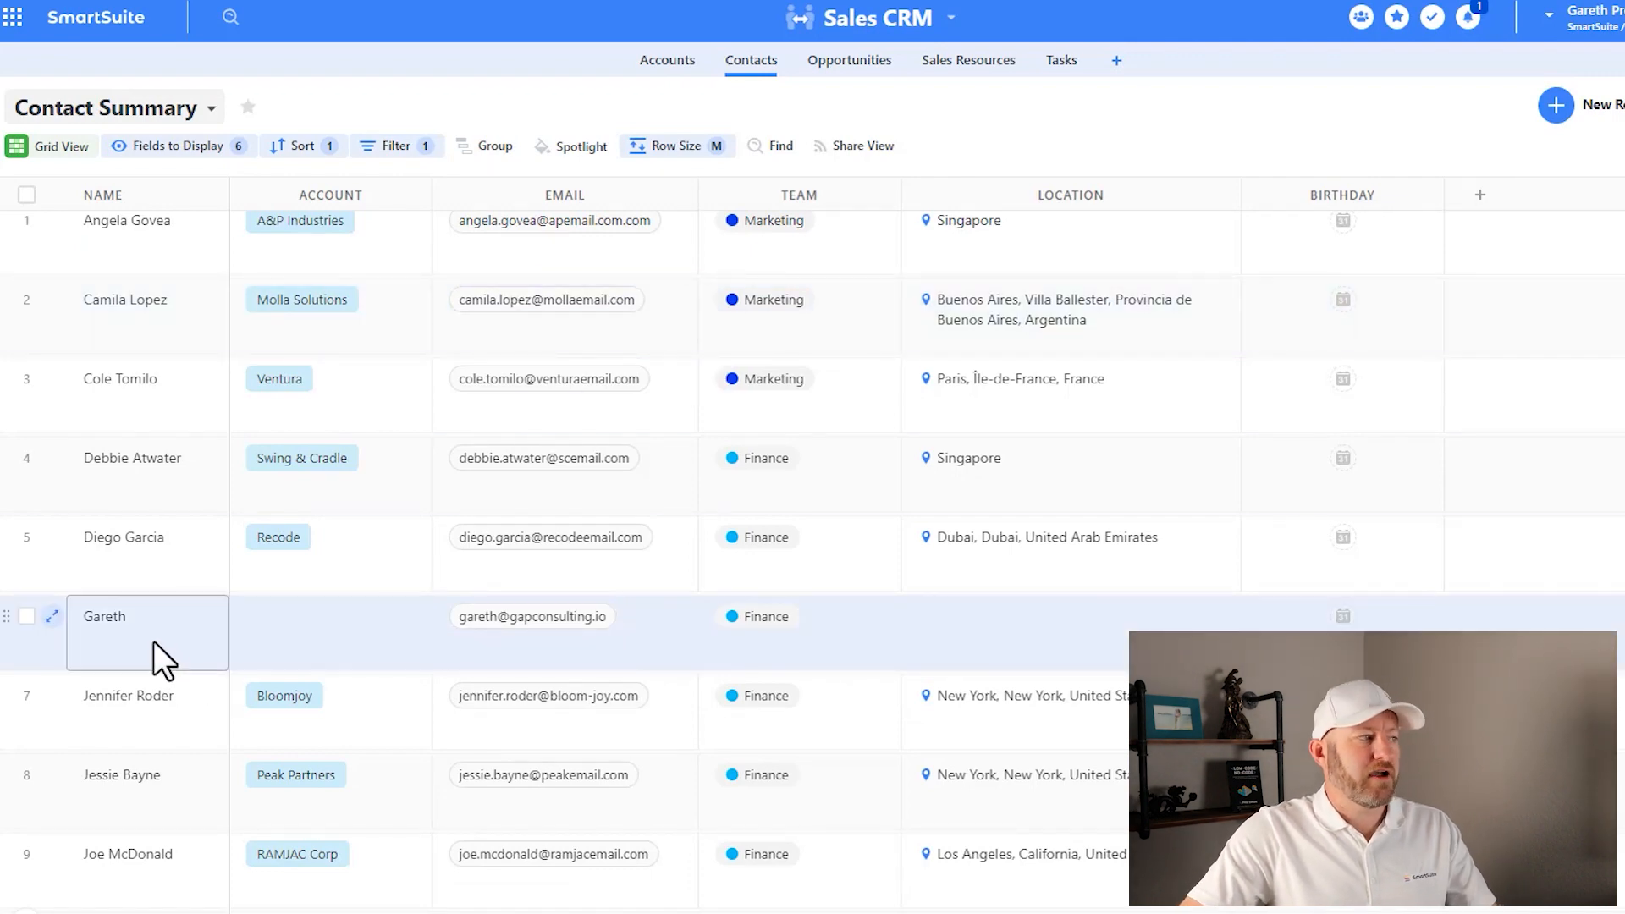
{"action": "left_click", "coordinate": [138, 634]}
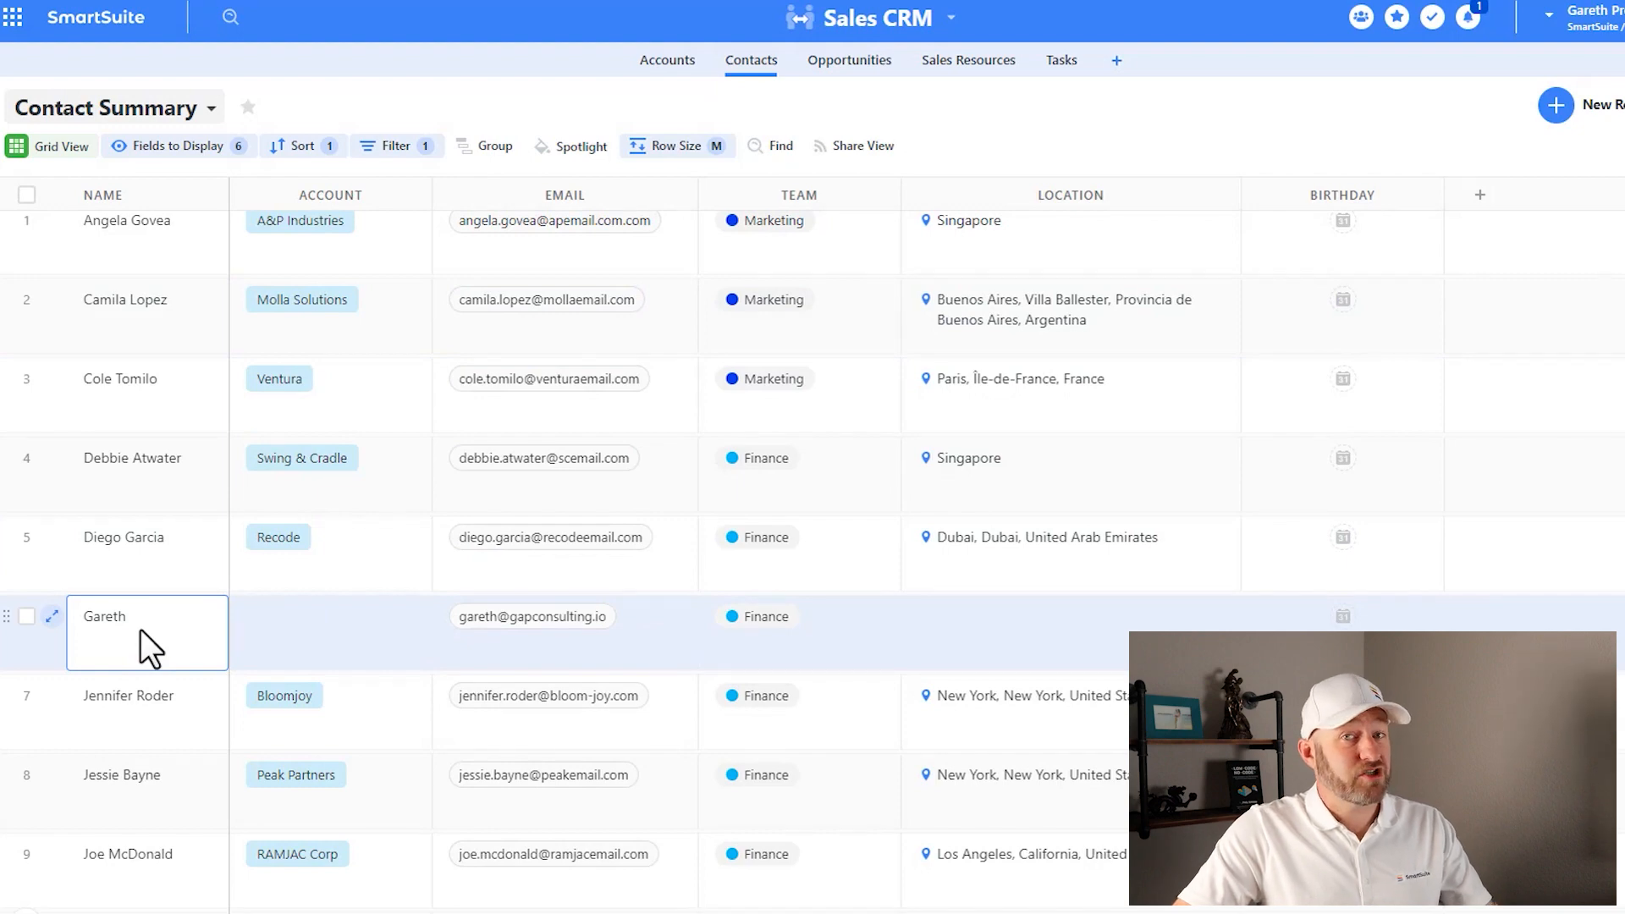
{"action": "left_click", "coordinate": [306, 638]}
{"action": "left_click", "coordinate": [760, 633]}
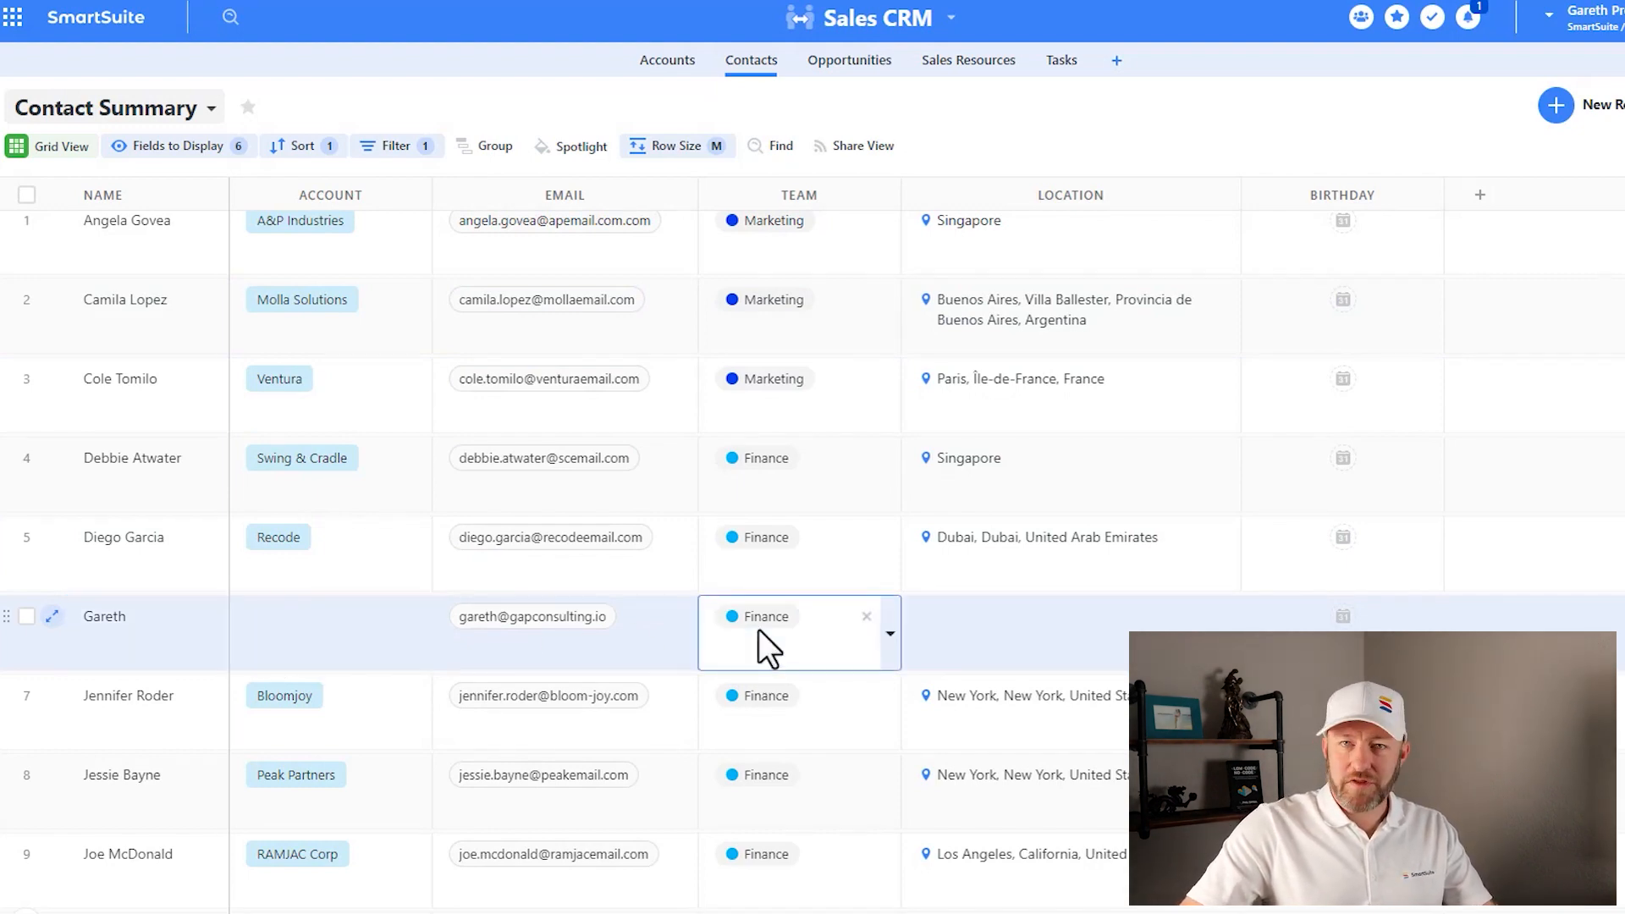
{"action": "left_click", "coordinate": [968, 639]}
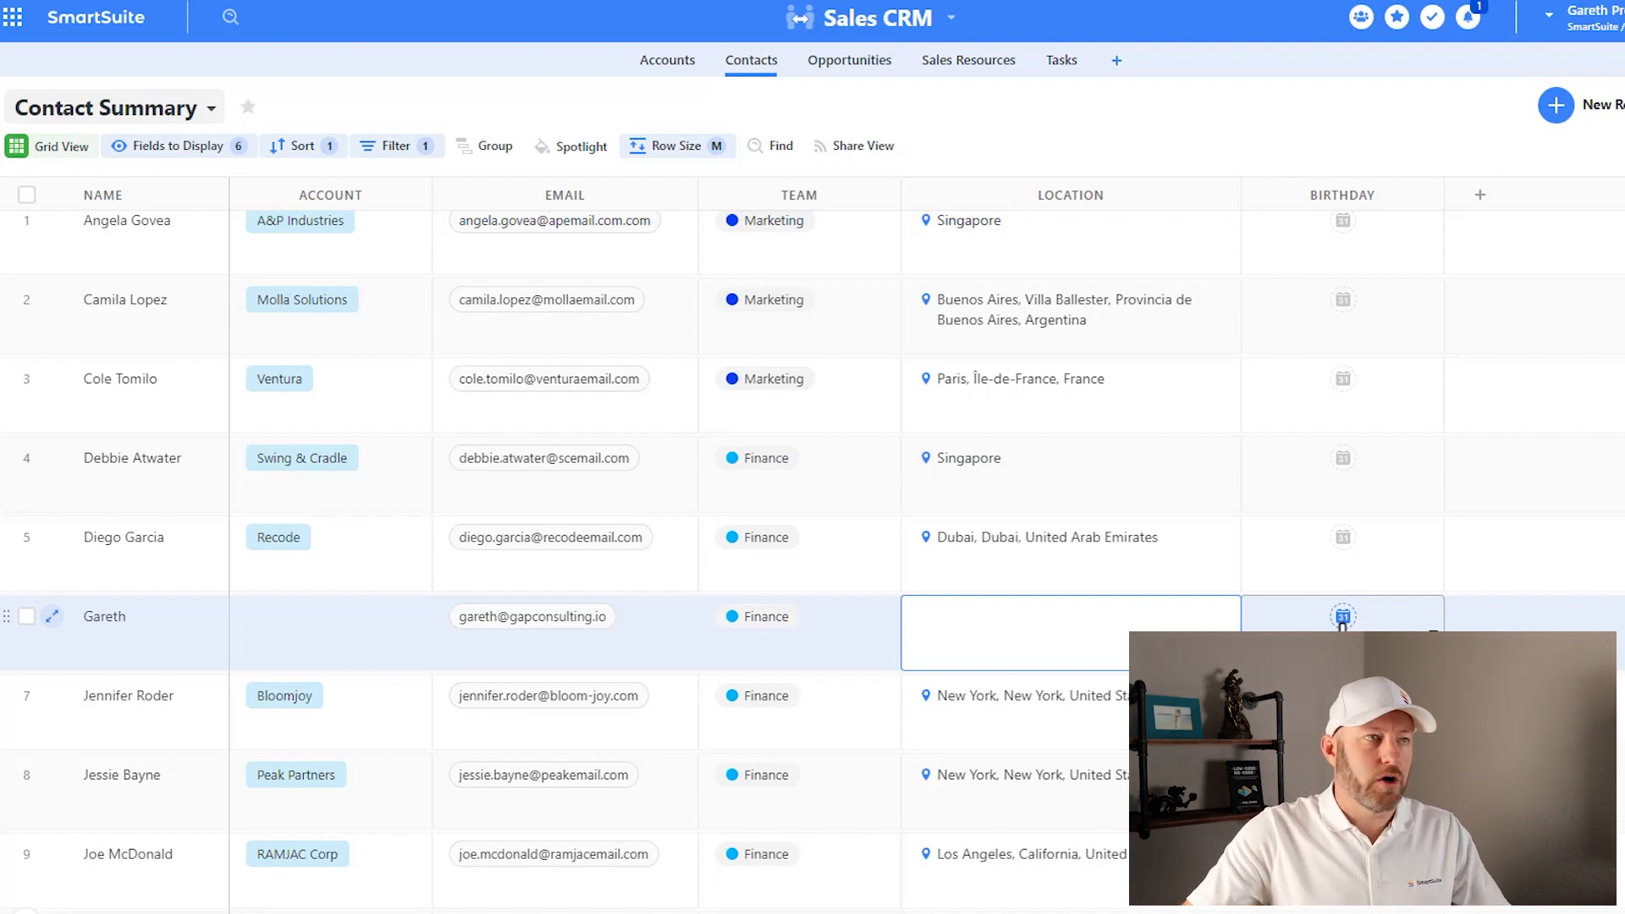
- Start a CSV import into the Contacts app and upload the Contact Example Data file from the Desktop
{"action": "left_click", "coordinate": [772, 69]}
{"action": "left_click", "coordinate": [784, 68]}
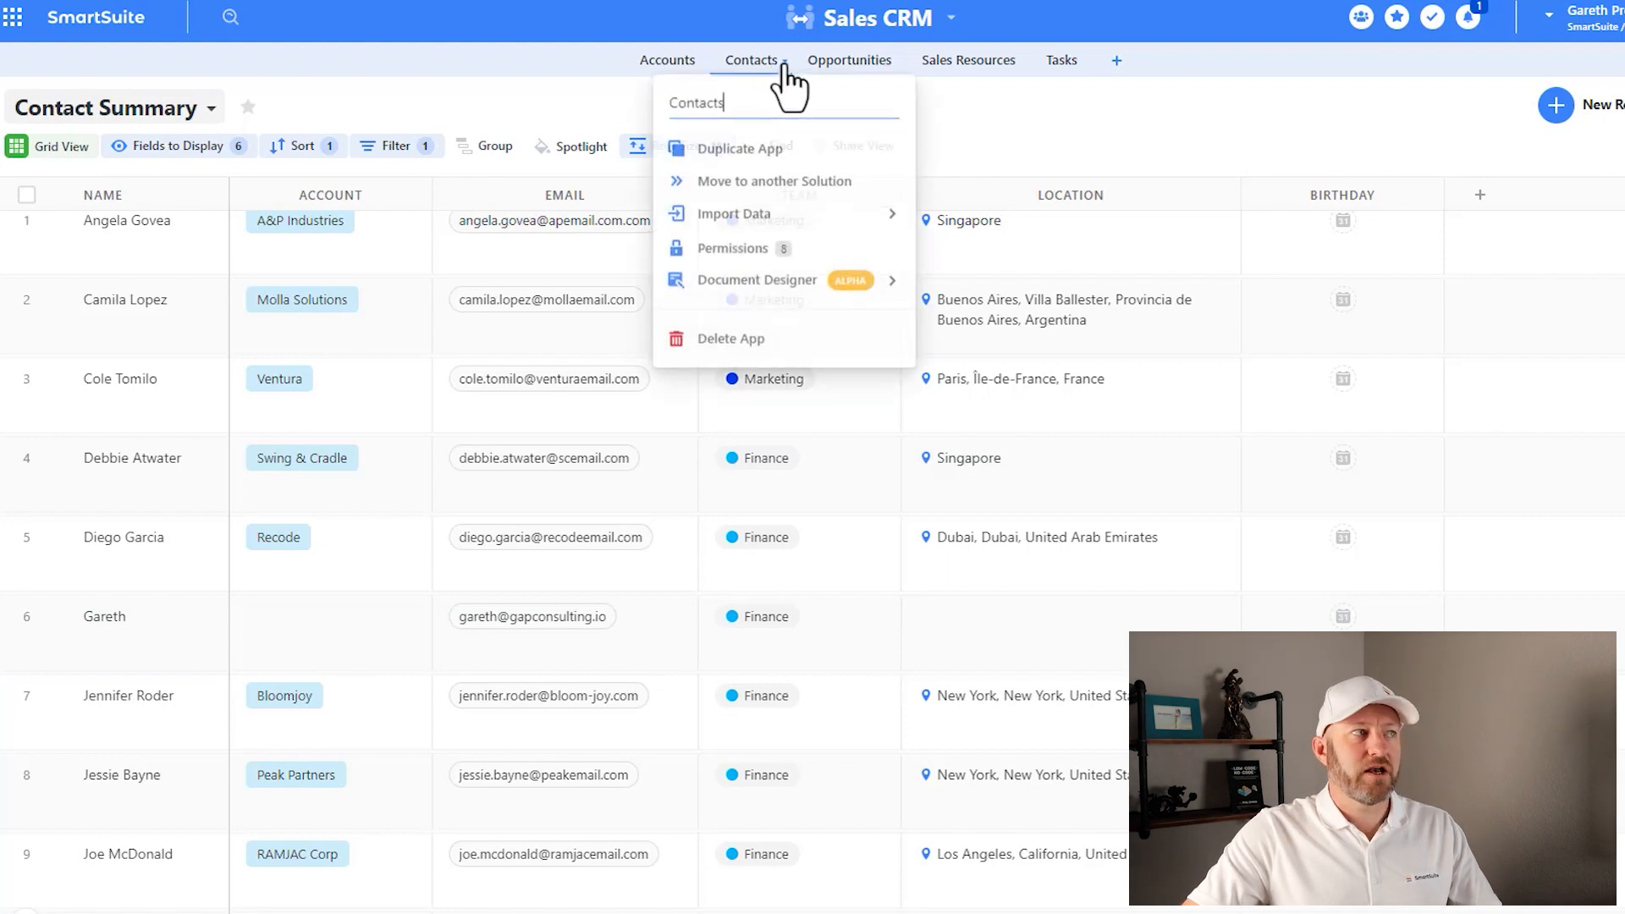
{"action": "mouse_move", "coordinate": [762, 215]}
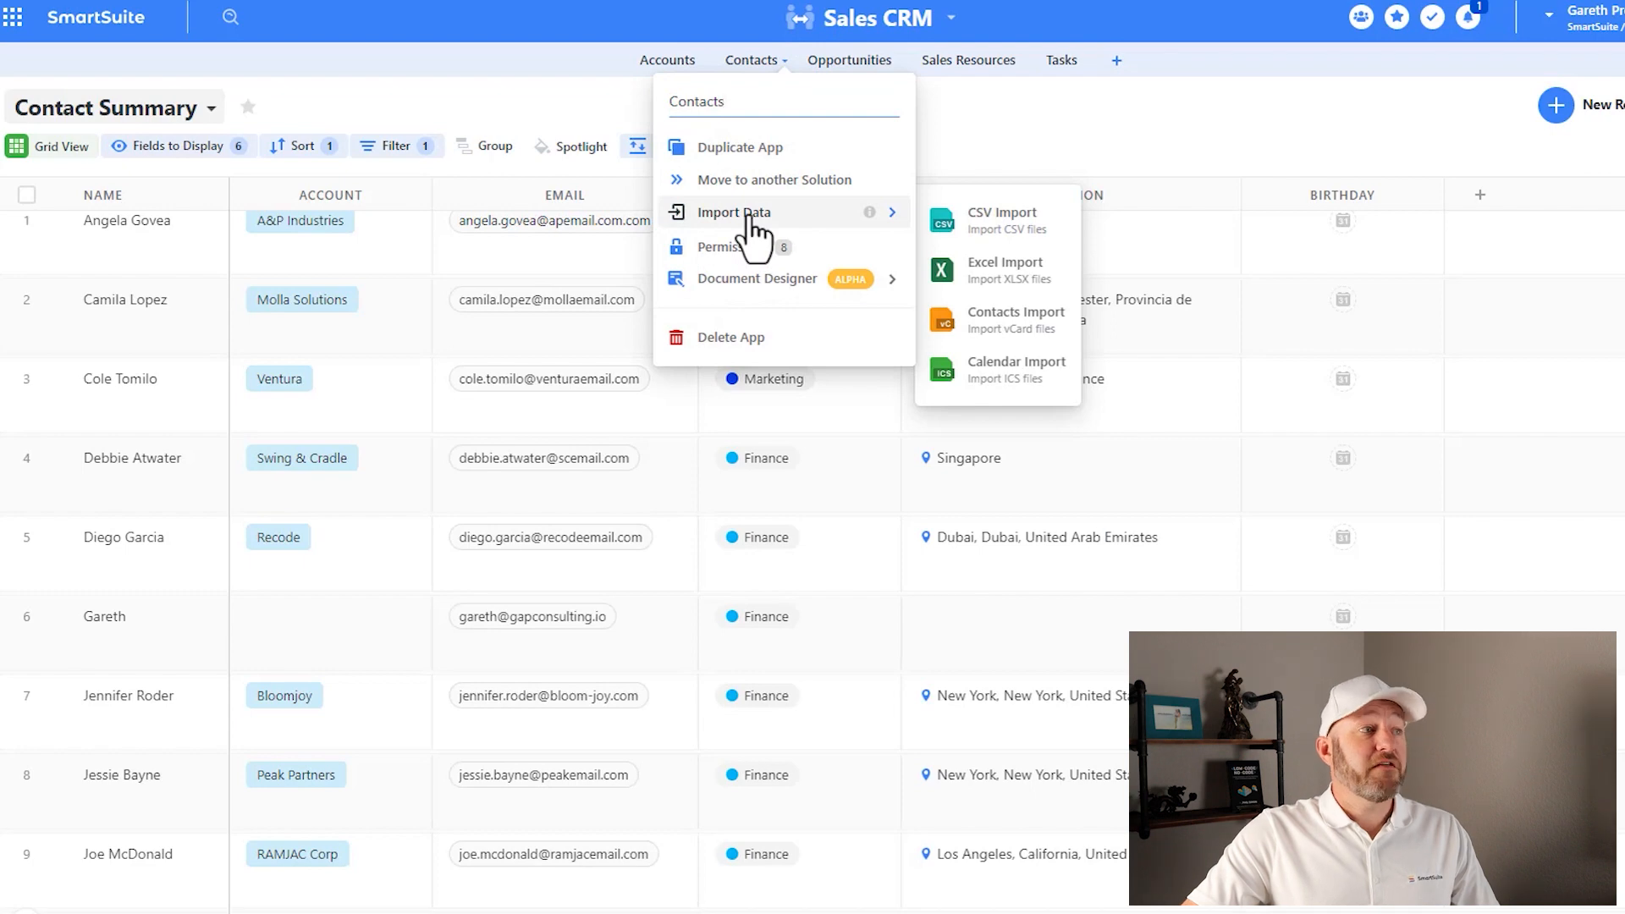
{"action": "left_click", "coordinate": [1003, 222]}
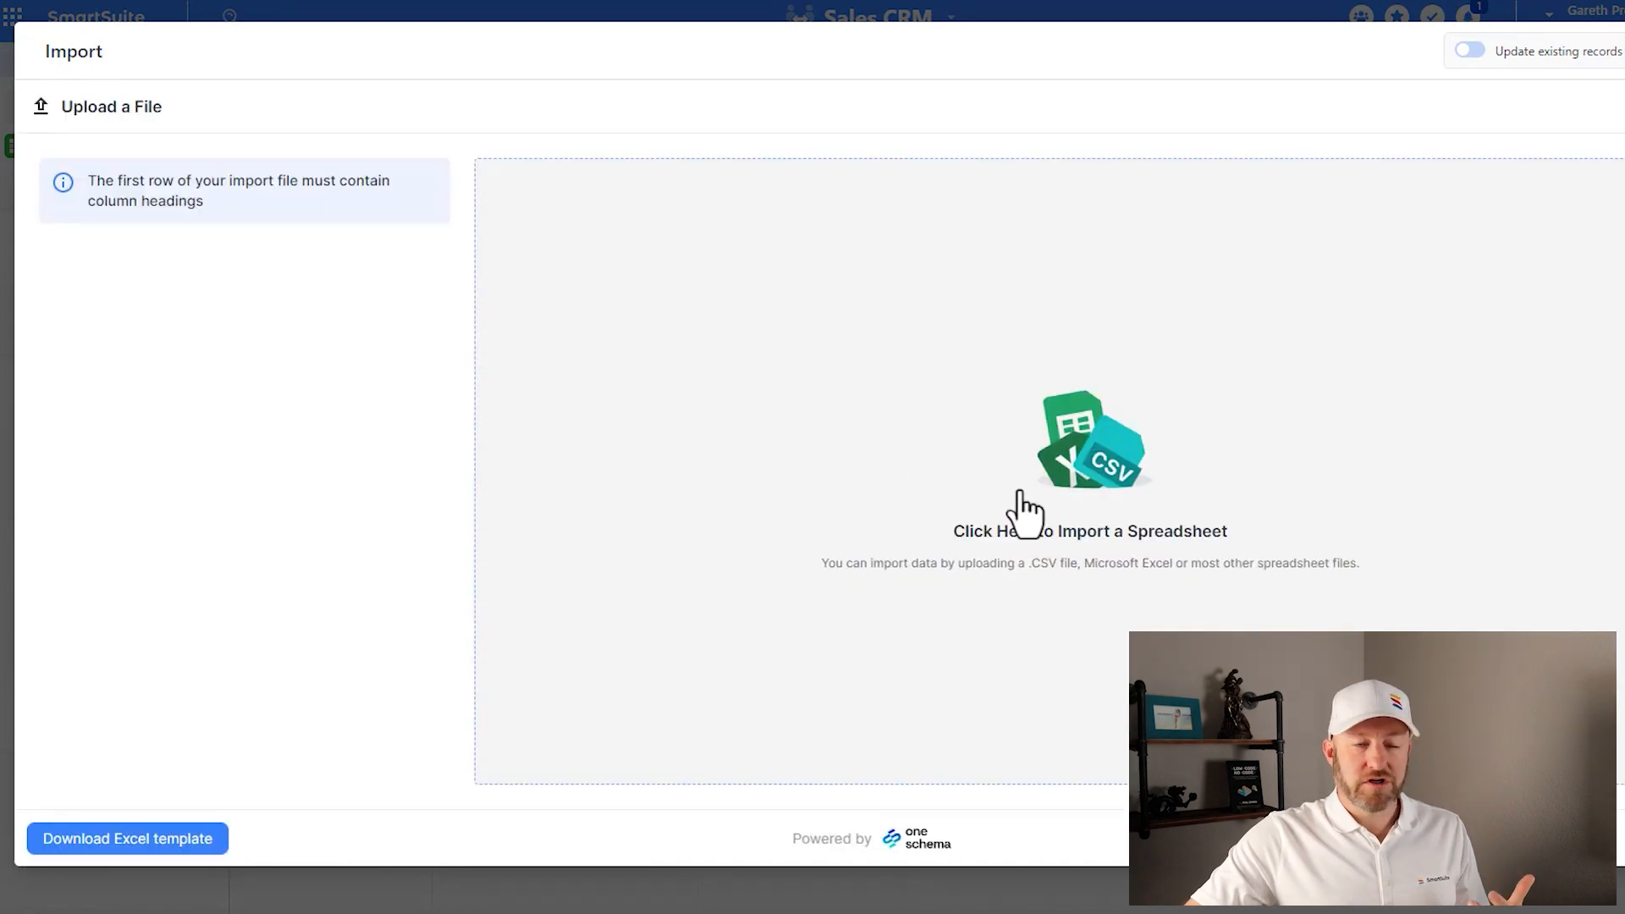
{"action": "left_click", "coordinate": [1021, 492]}
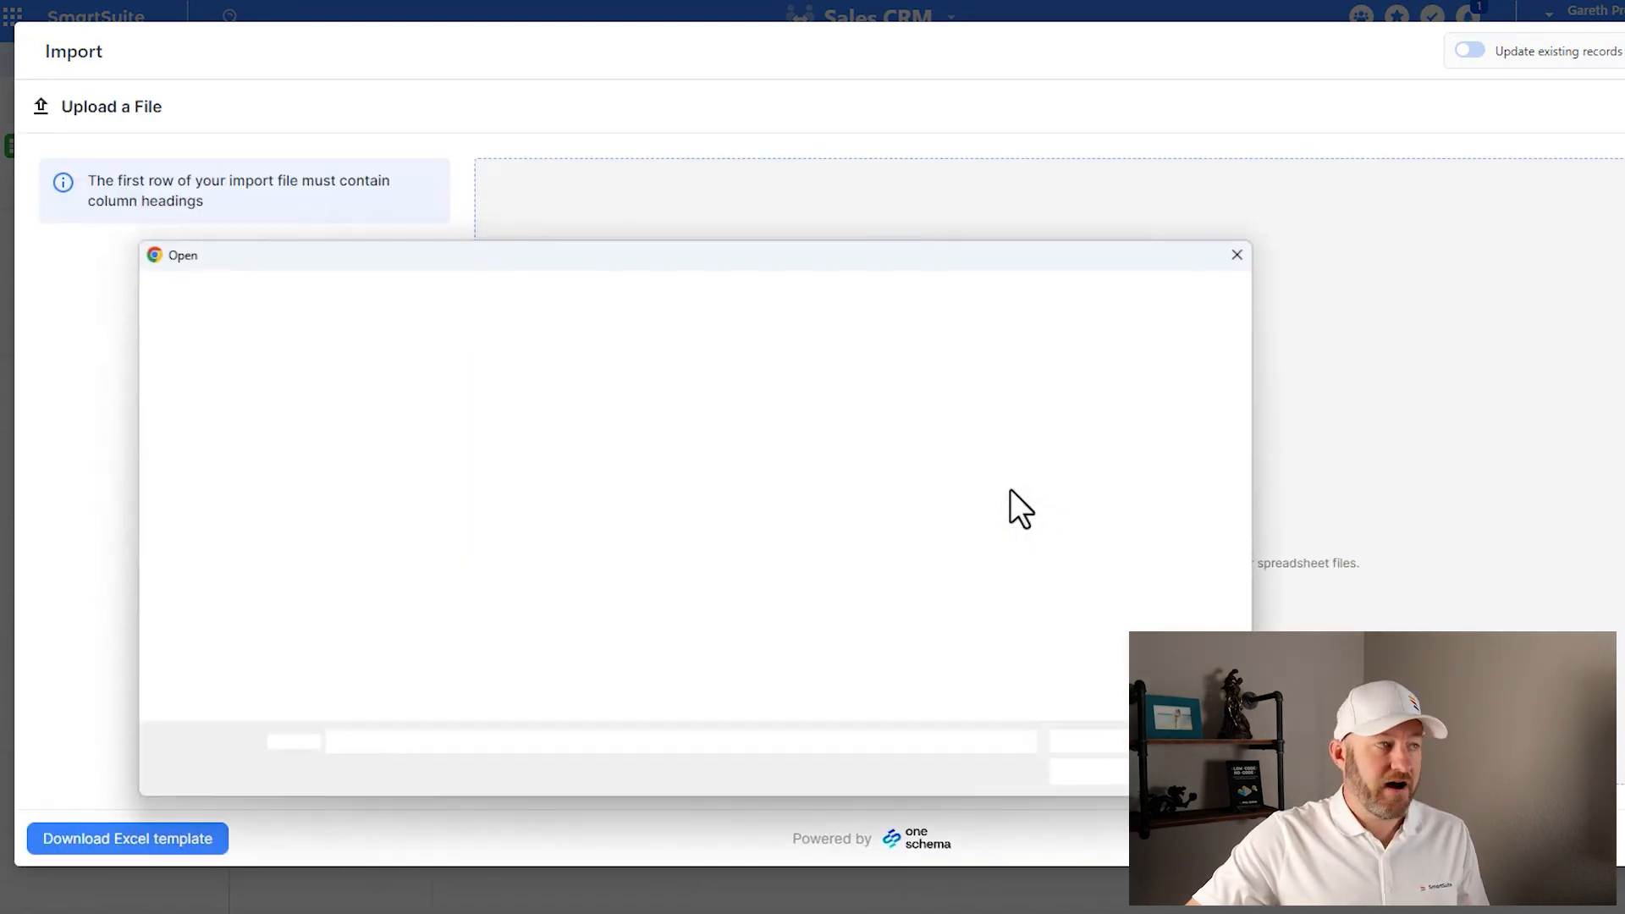
{"action": "left_click", "coordinate": [203, 433]}
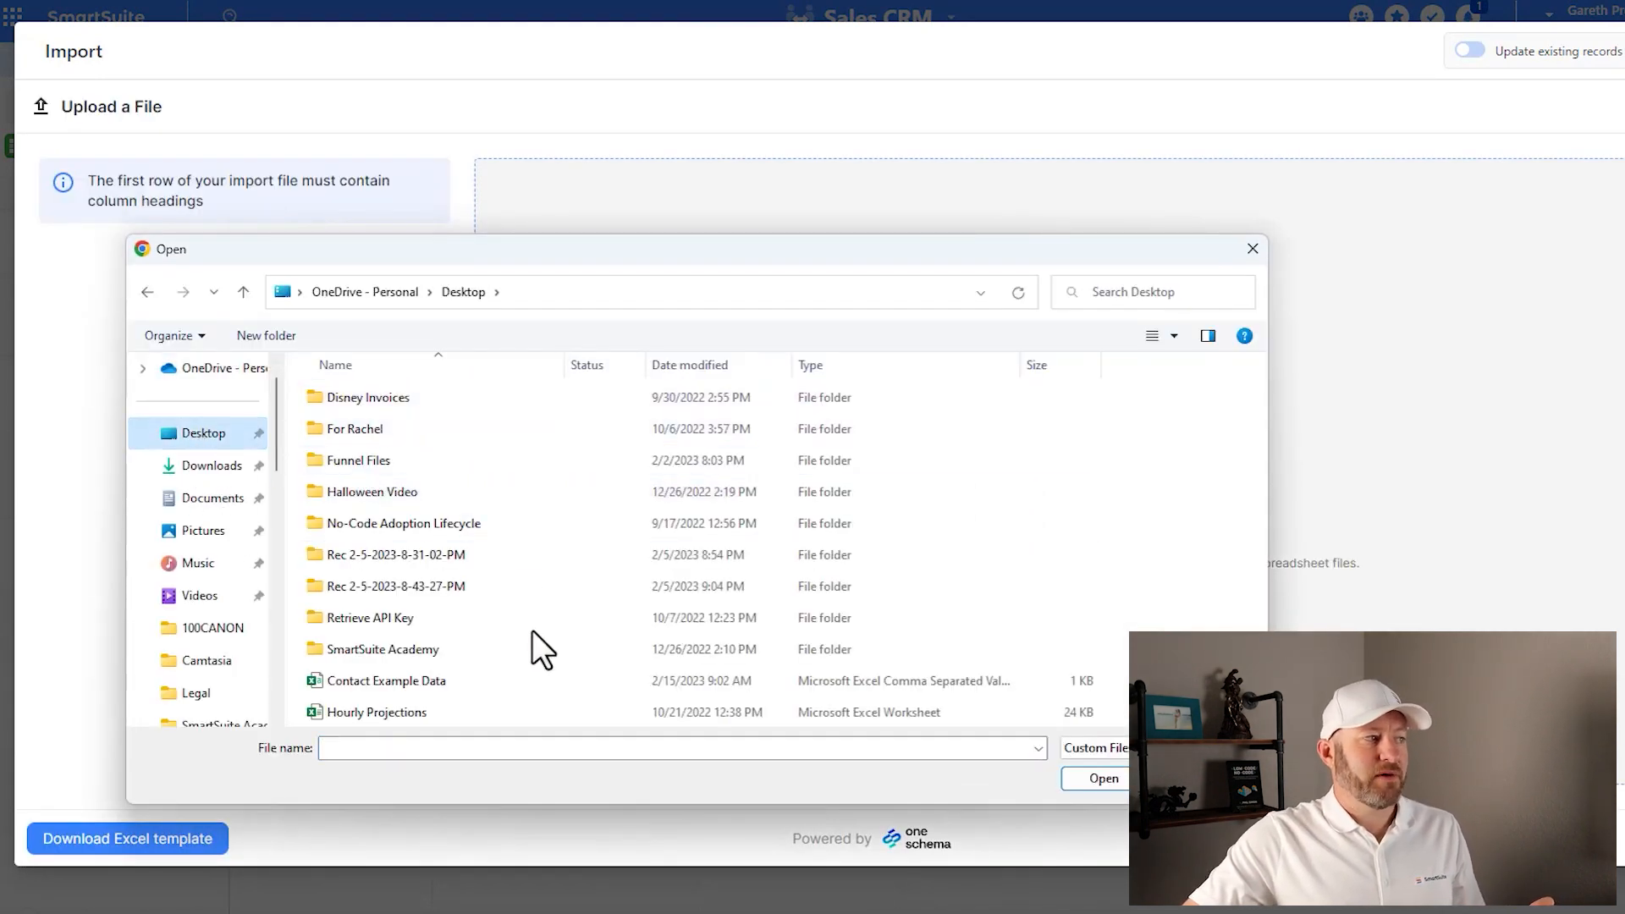
{"action": "double_click", "coordinate": [413, 686]}
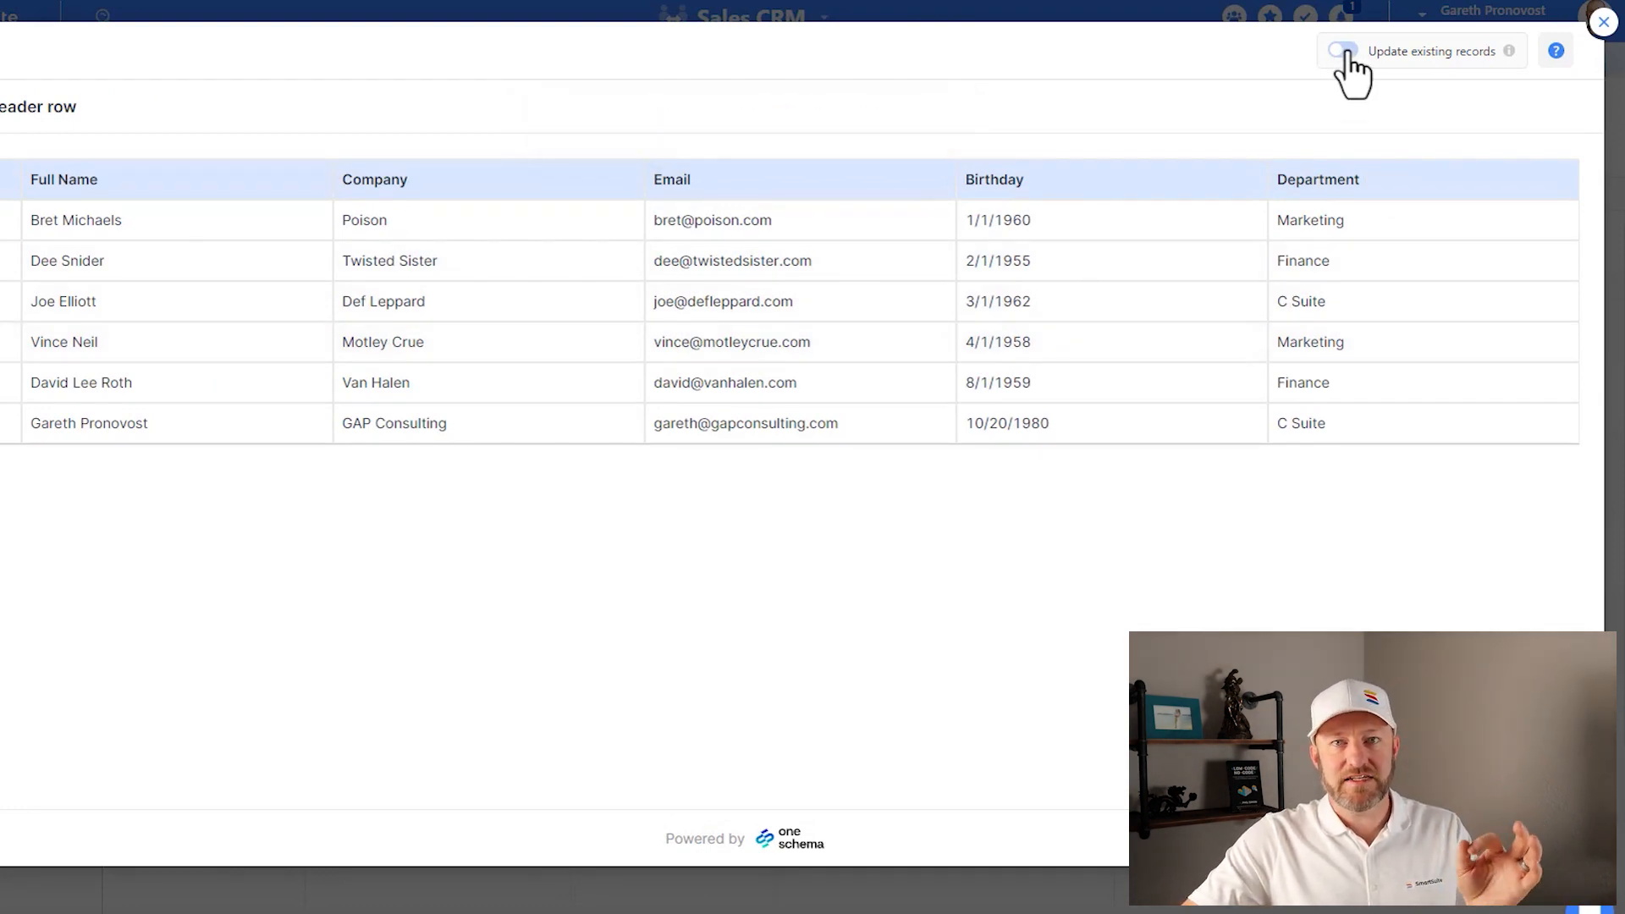
- Examine the Update existing records option and its merge field choices, and close the import without saving
{"action": "mouse_move", "coordinate": [1512, 56]}
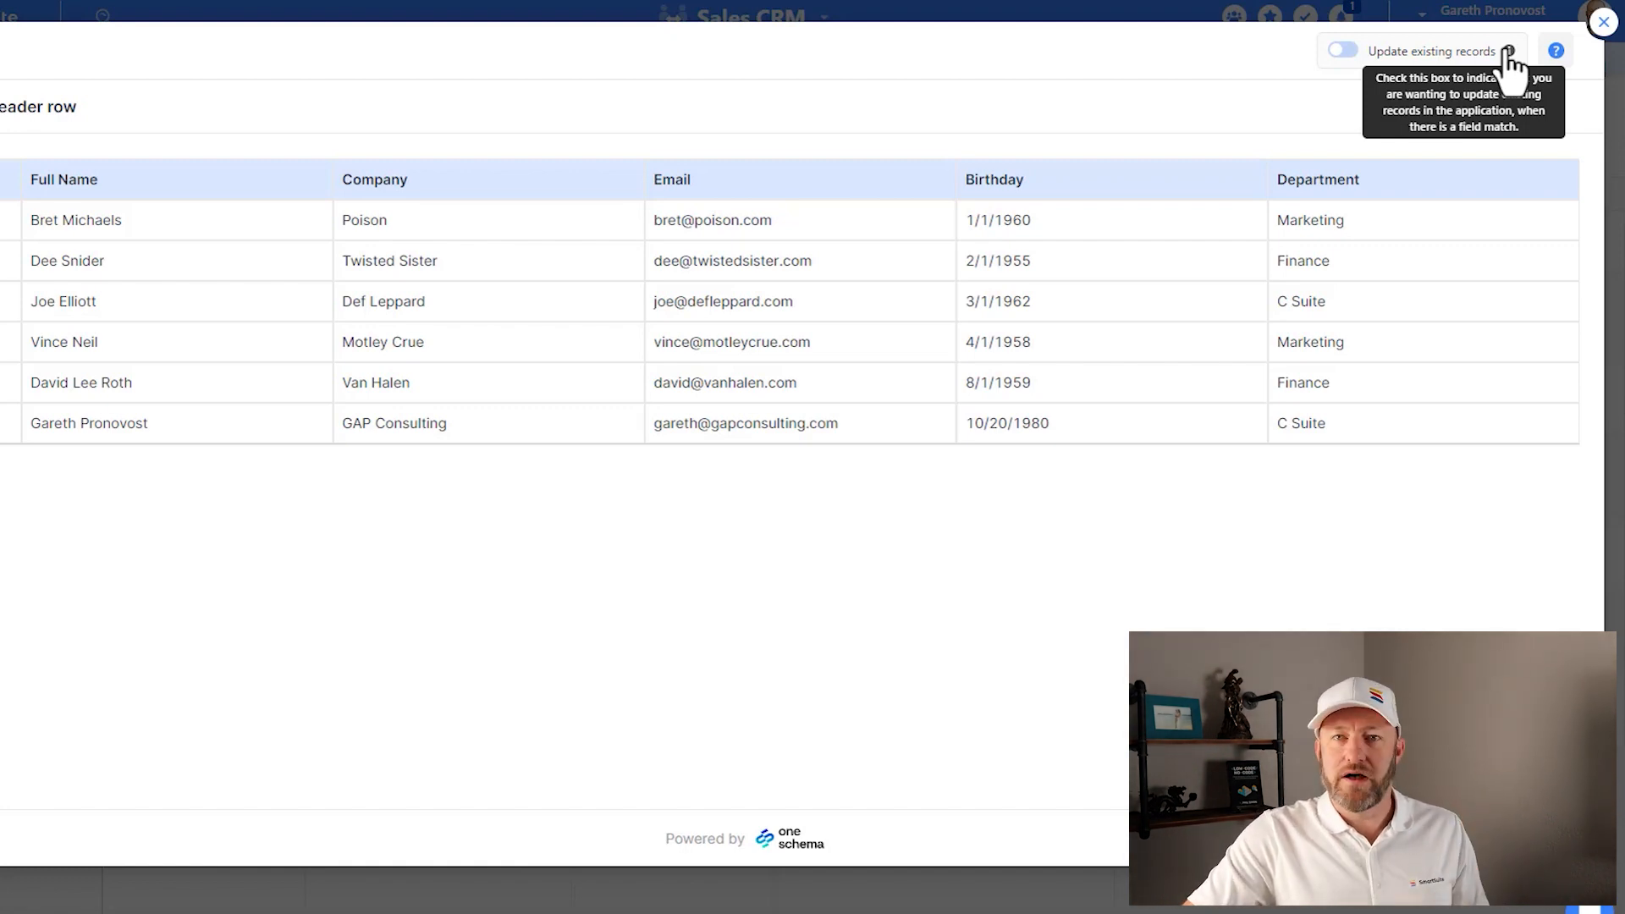
{"action": "left_click", "coordinate": [1343, 53]}
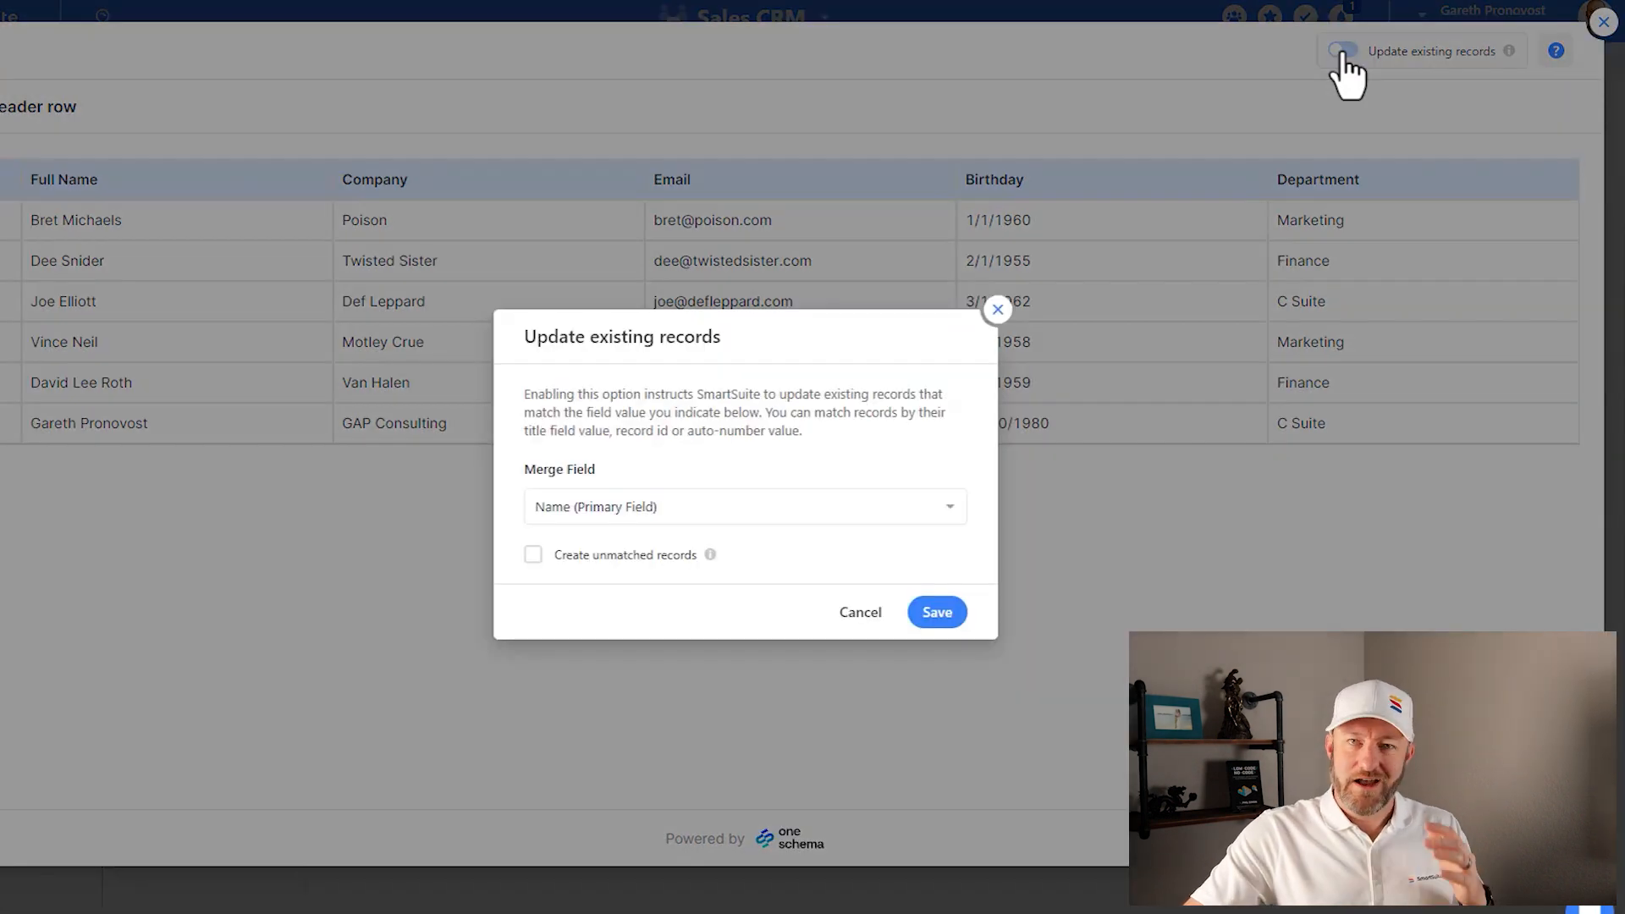
{"action": "left_click", "coordinate": [850, 514]}
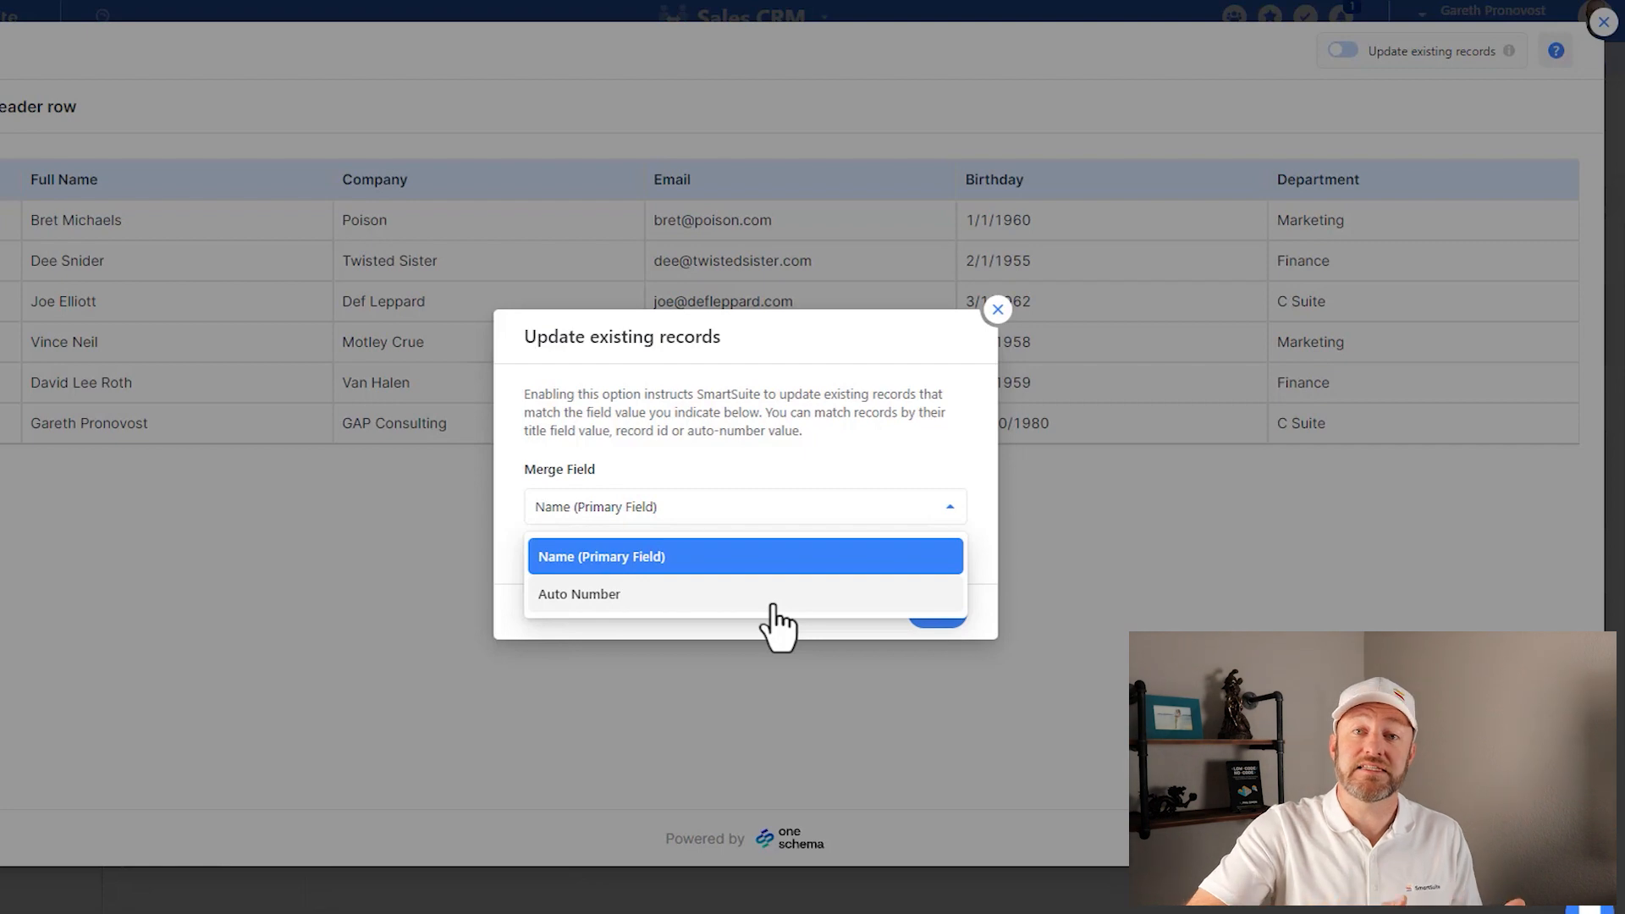
{"action": "left_click", "coordinate": [773, 518]}
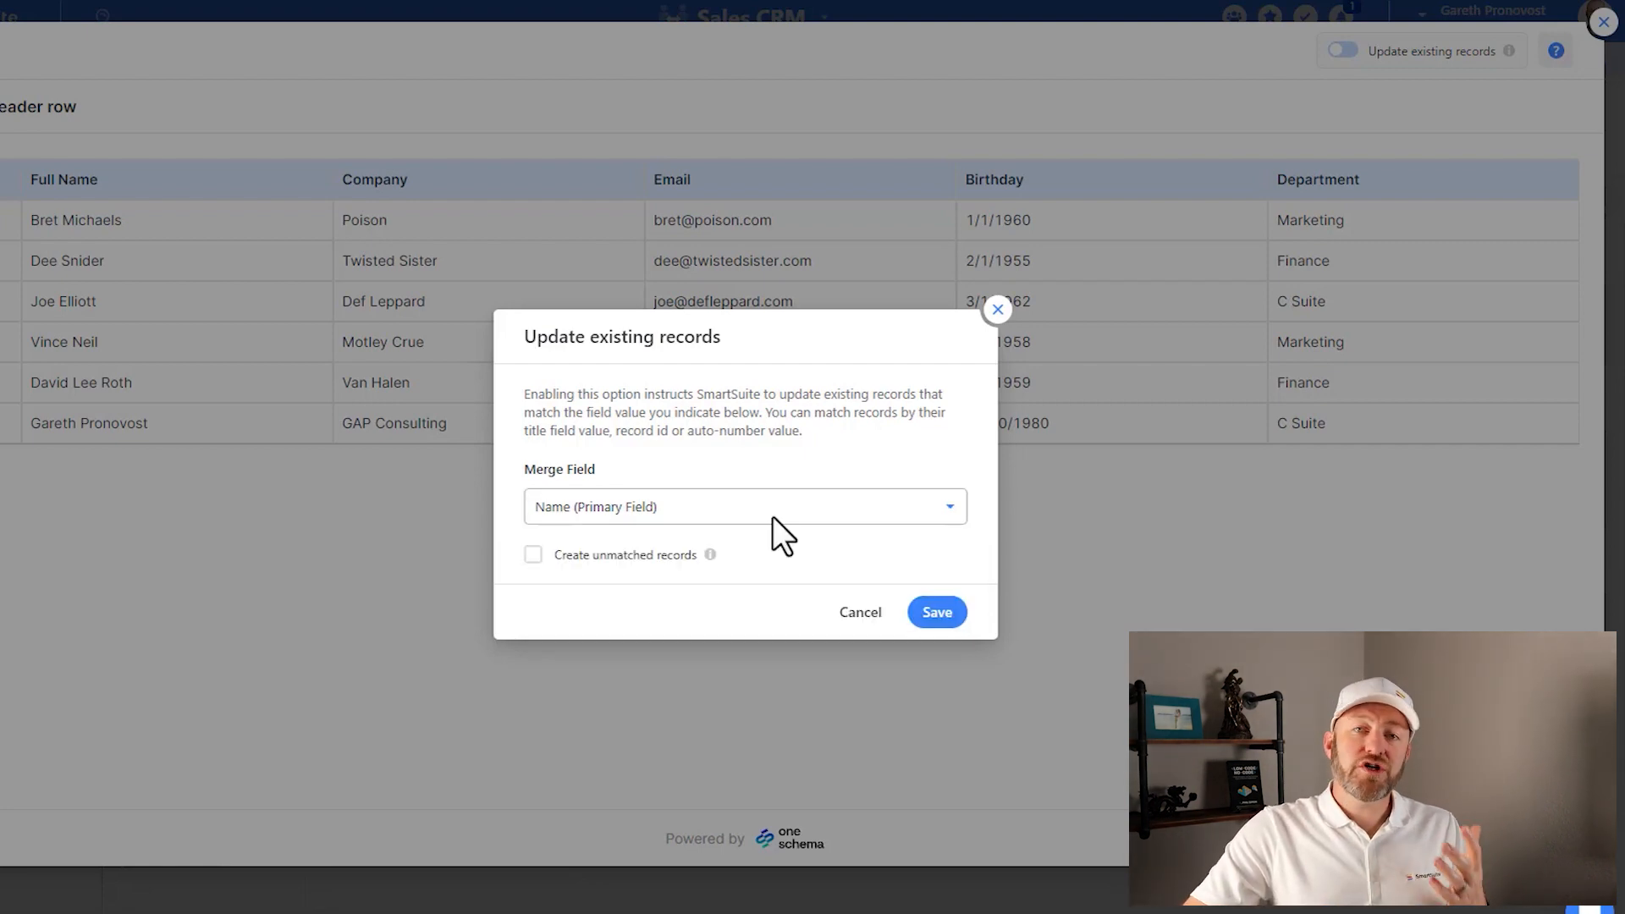
{"action": "left_click", "coordinate": [998, 310]}
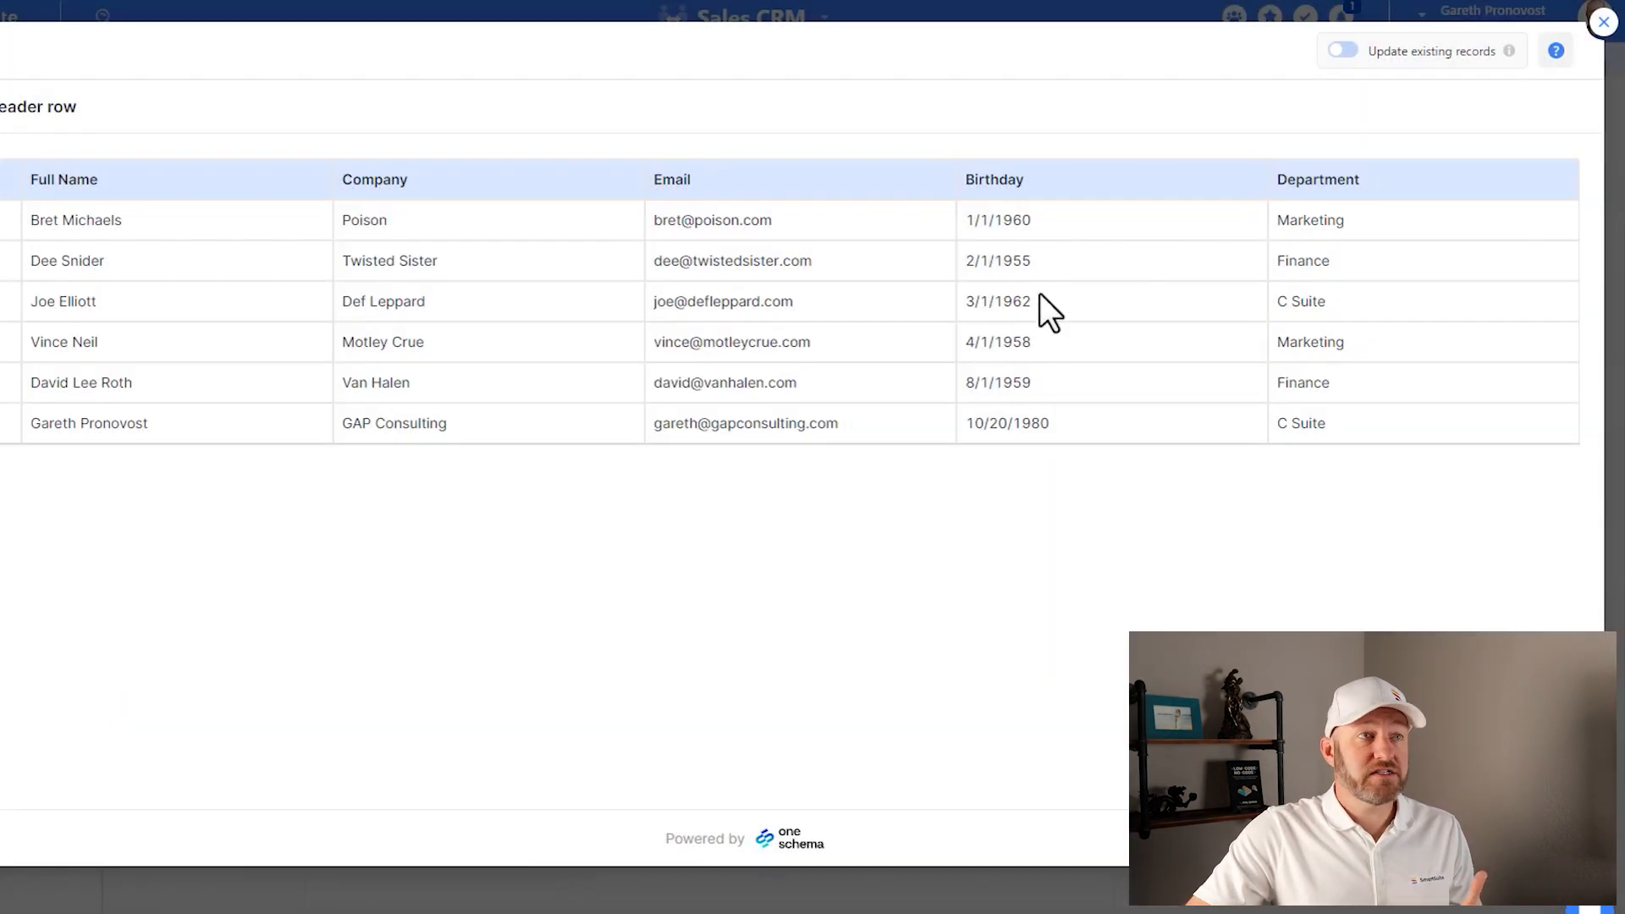
{"action": "left_click", "coordinate": [1604, 22]}
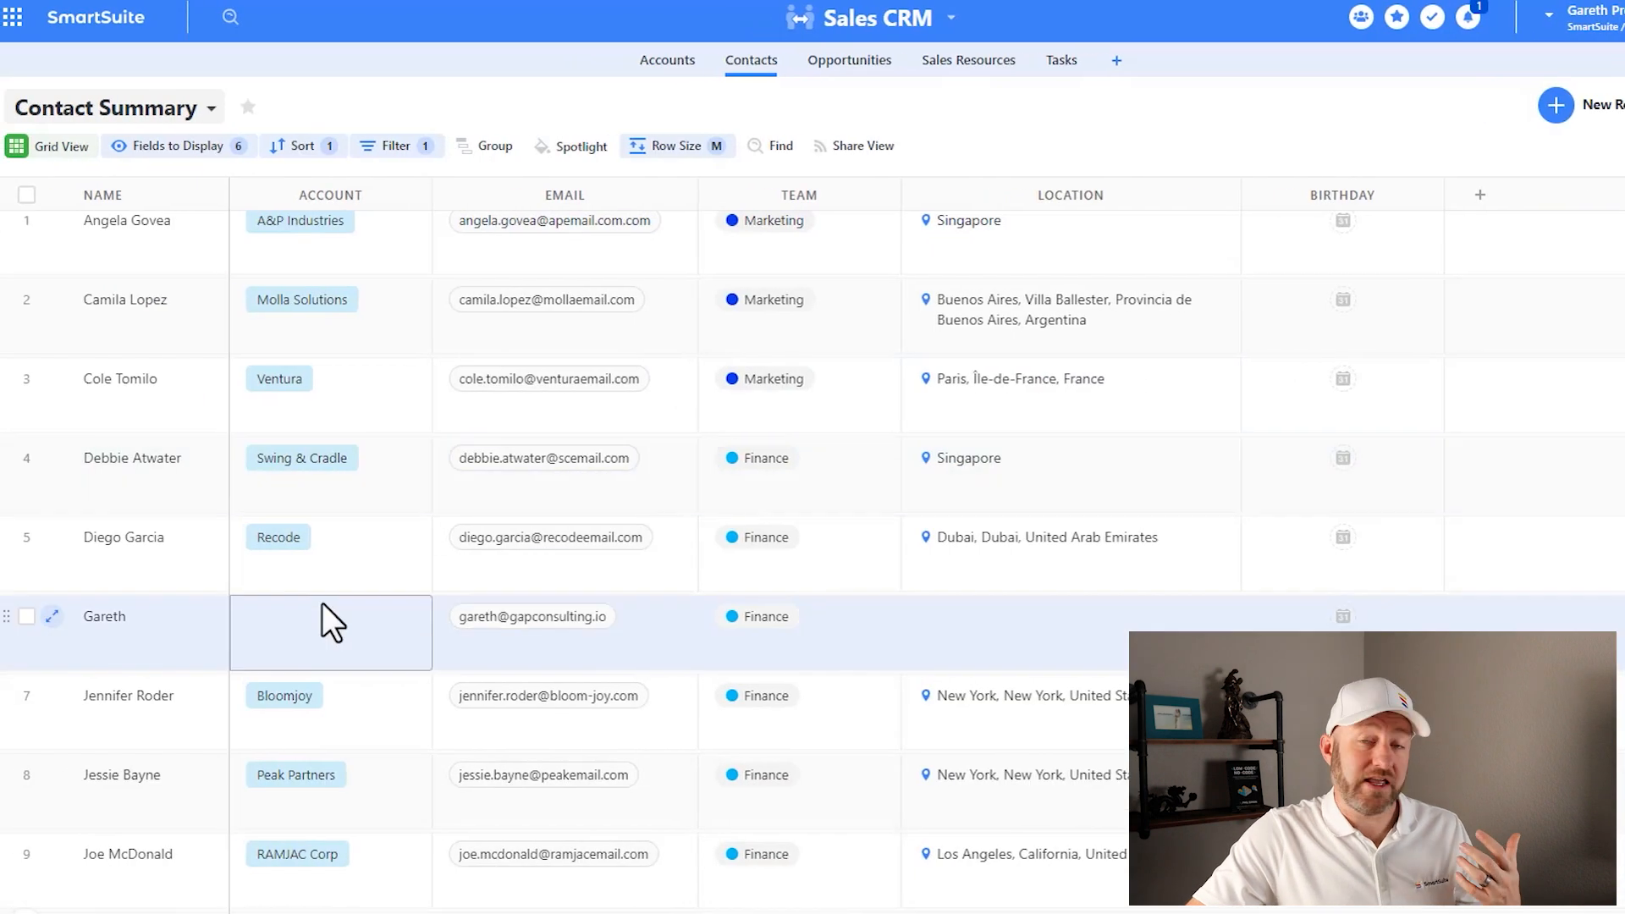
- Complete the sixth contact's name so it holds the same full name as in the spreadsheet
{"action": "left_click", "coordinate": [149, 631]}
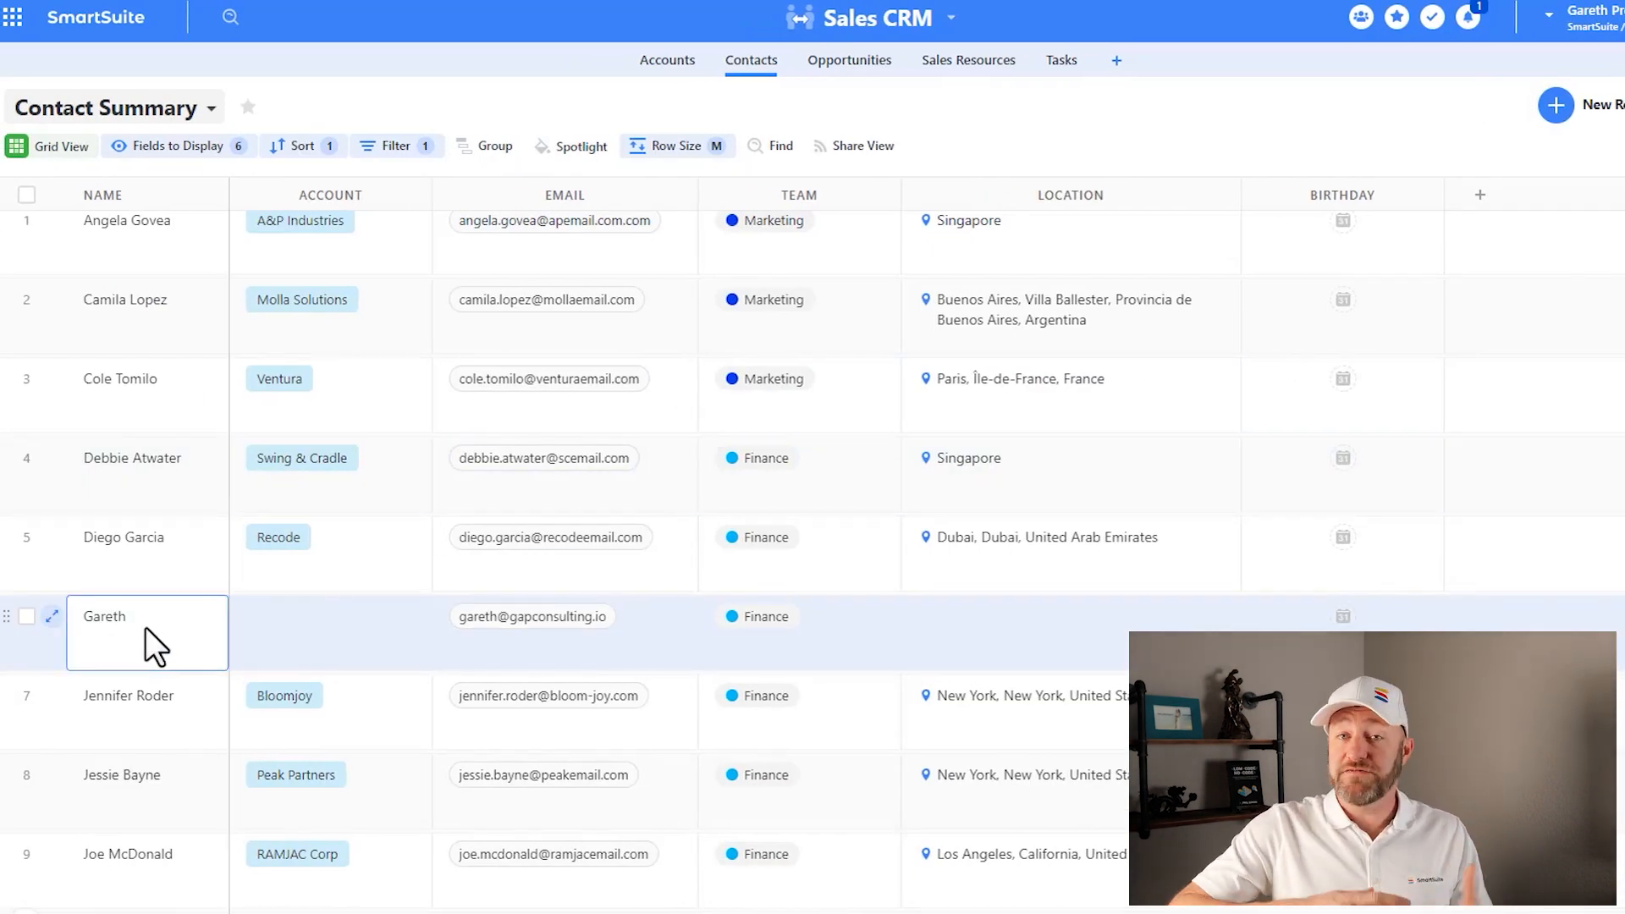
{"action": "left_click", "coordinate": [146, 627]}
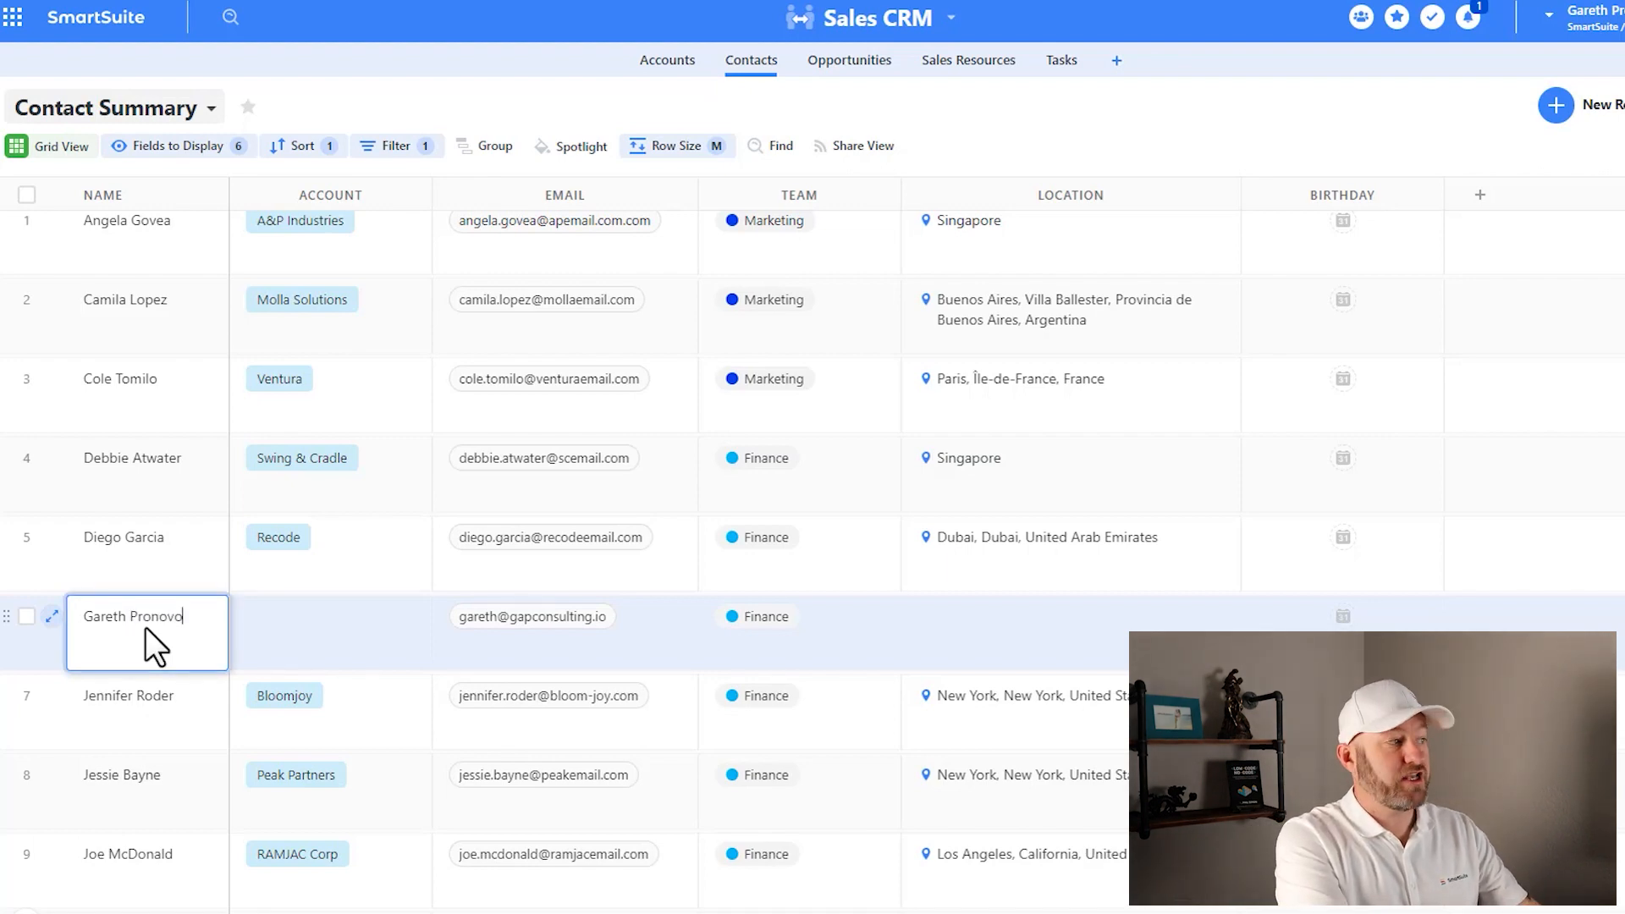
{"action": "left_click", "coordinate": [231, 626]}
{"action": "left_click", "coordinate": [210, 637]}
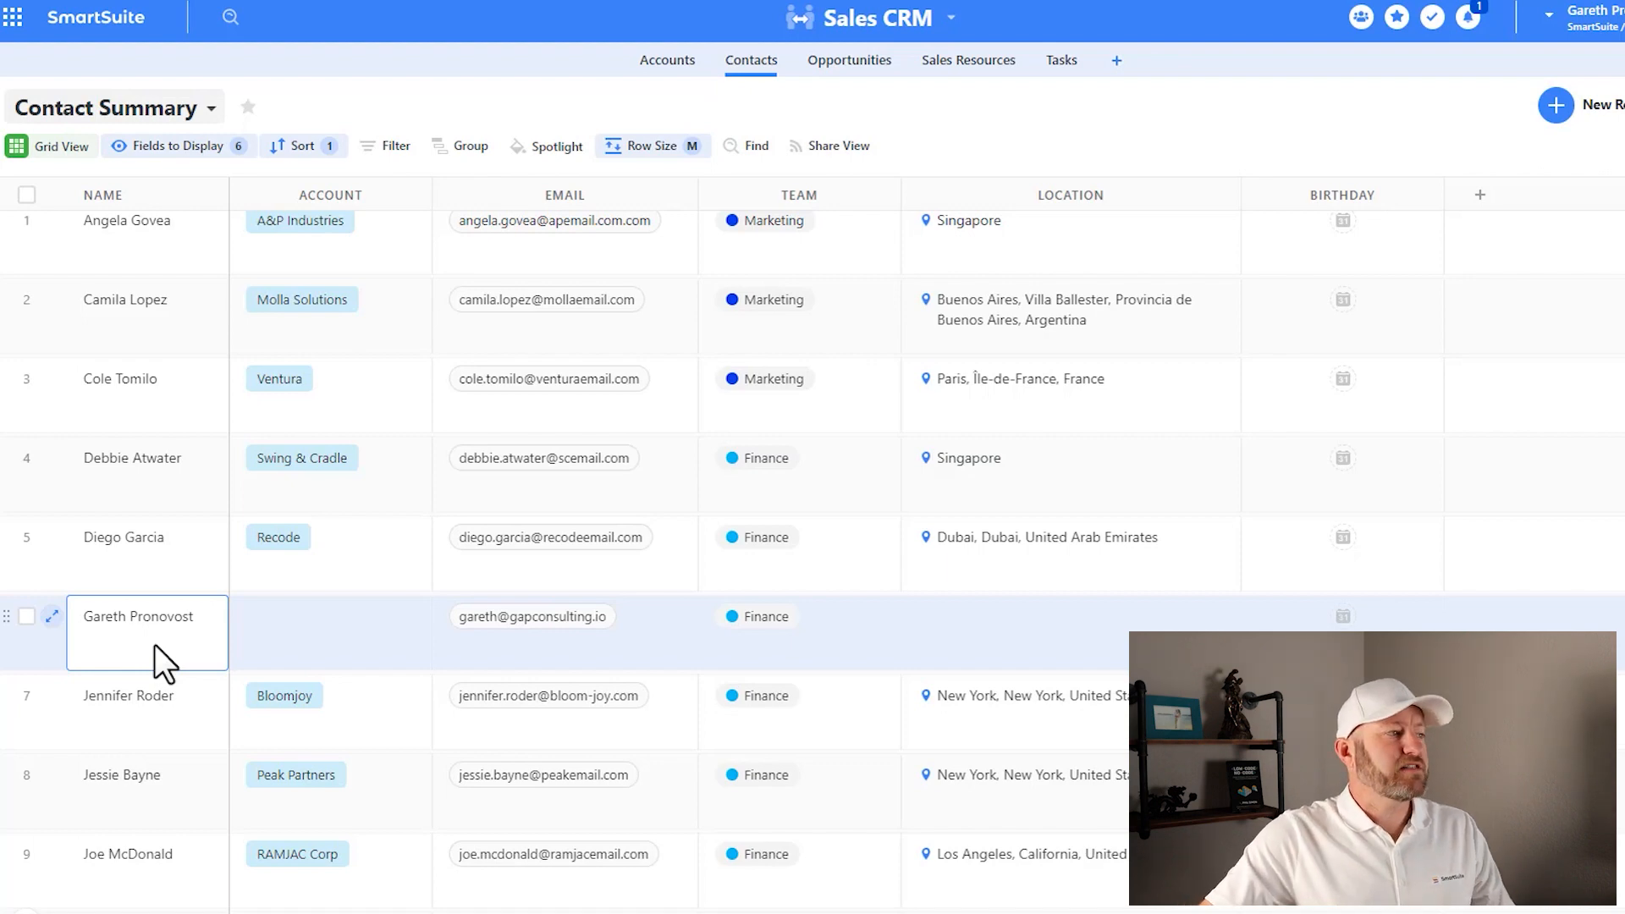
- Open a CSV import for the Contacts app and load Contact Example Data from the Desktop
{"action": "left_click", "coordinate": [775, 76]}
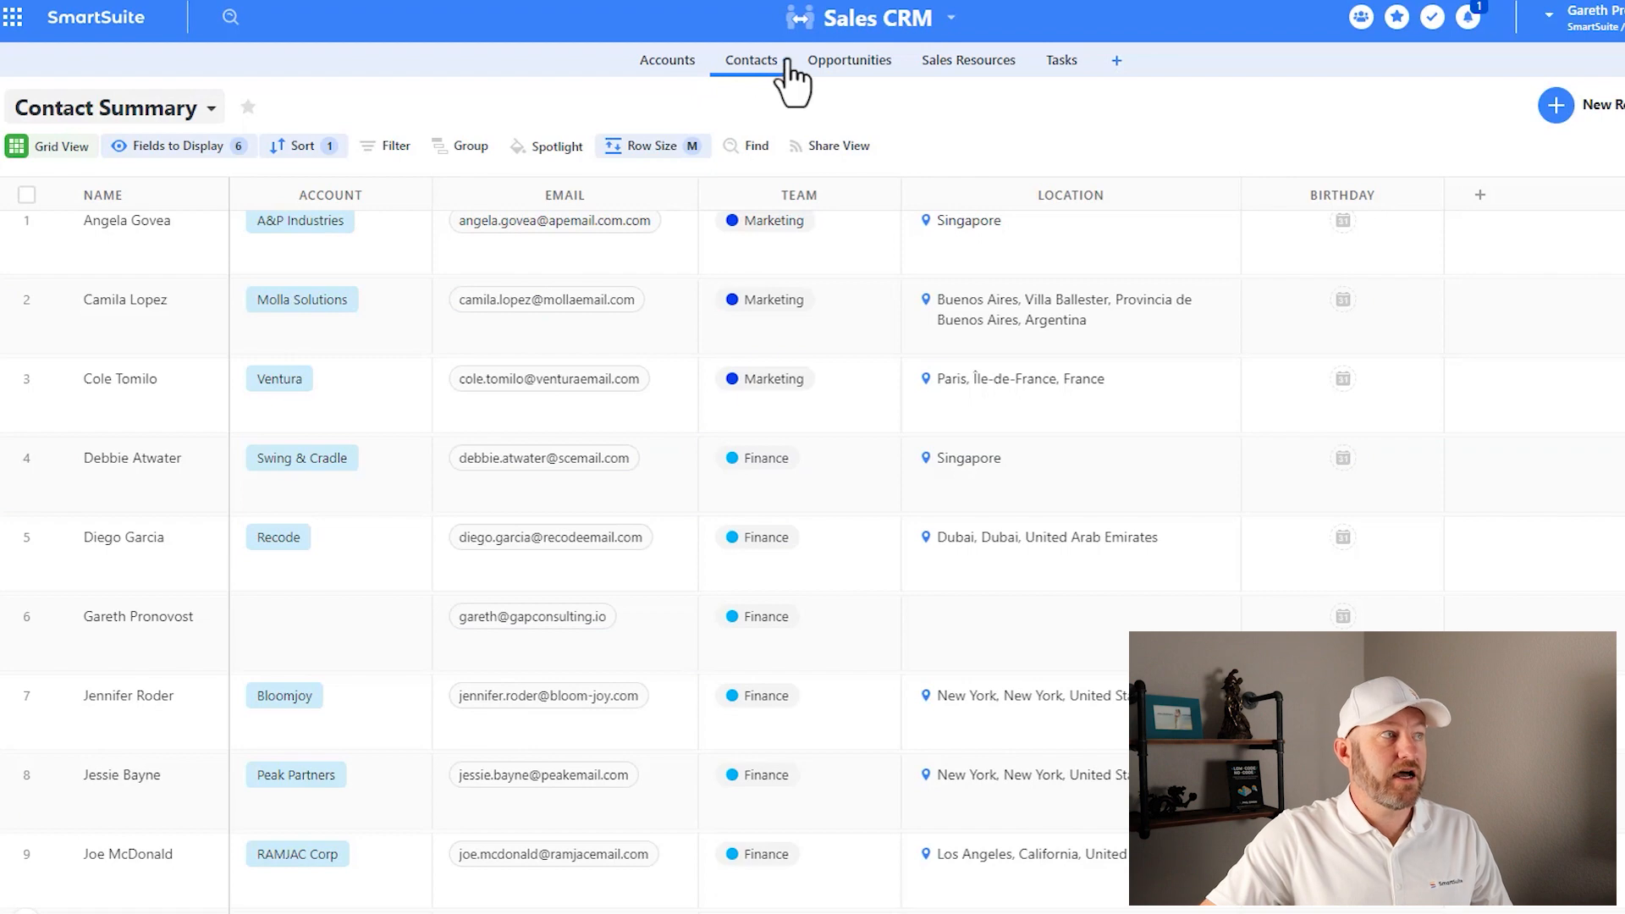
{"action": "left_click", "coordinate": [783, 63]}
{"action": "mouse_move", "coordinate": [785, 222]}
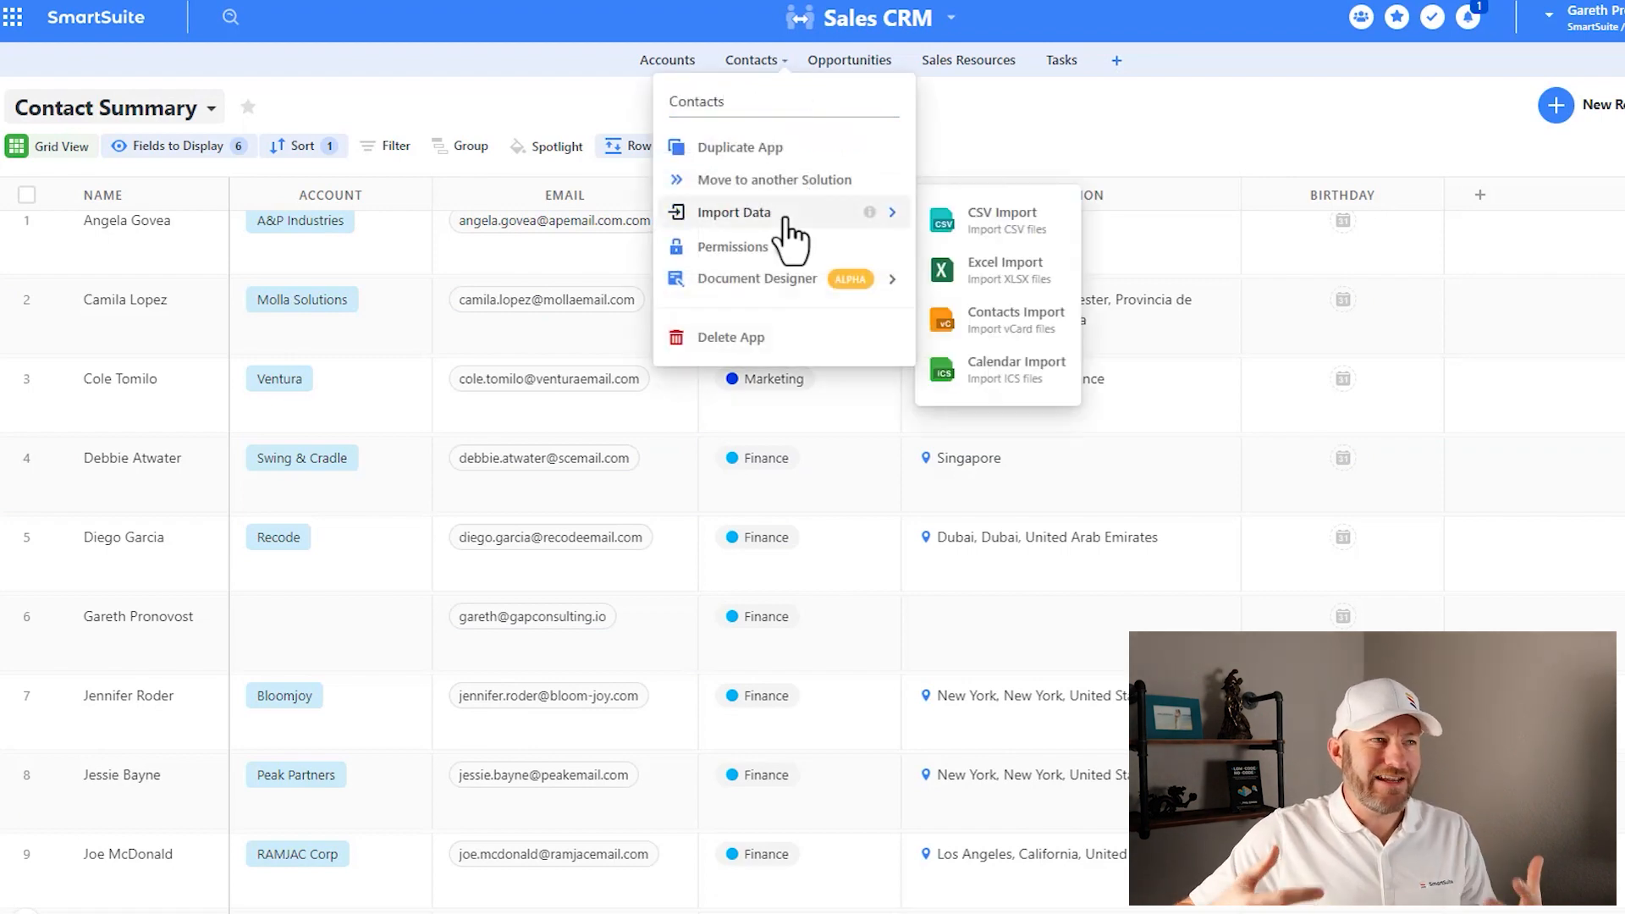
{"action": "left_click", "coordinate": [994, 246]}
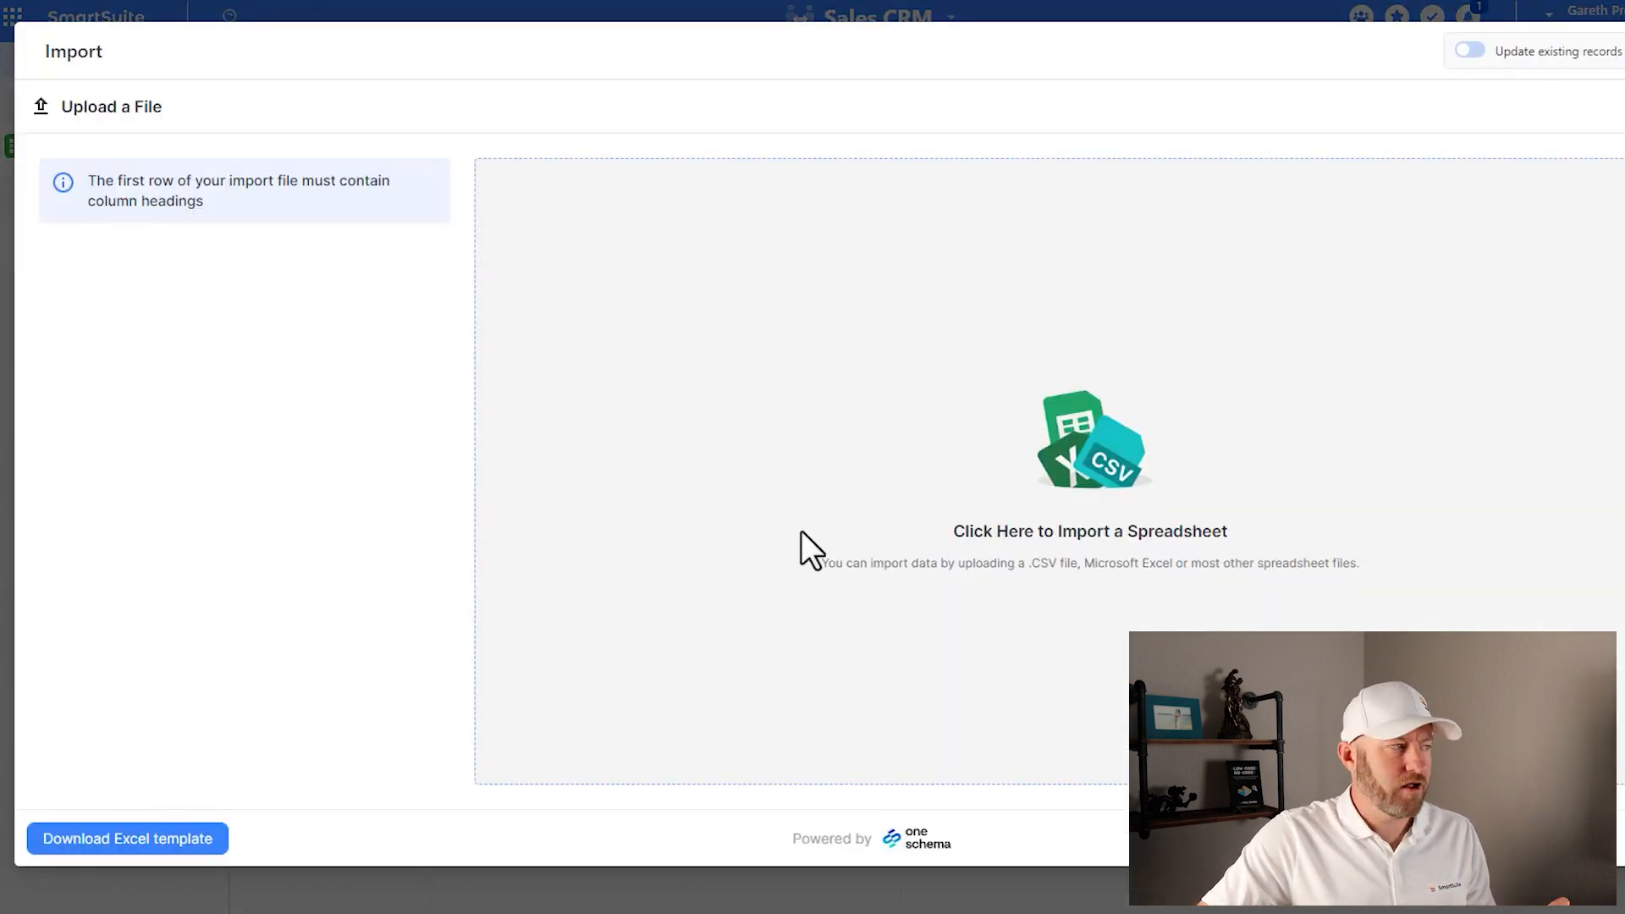
{"action": "left_click", "coordinate": [801, 532]}
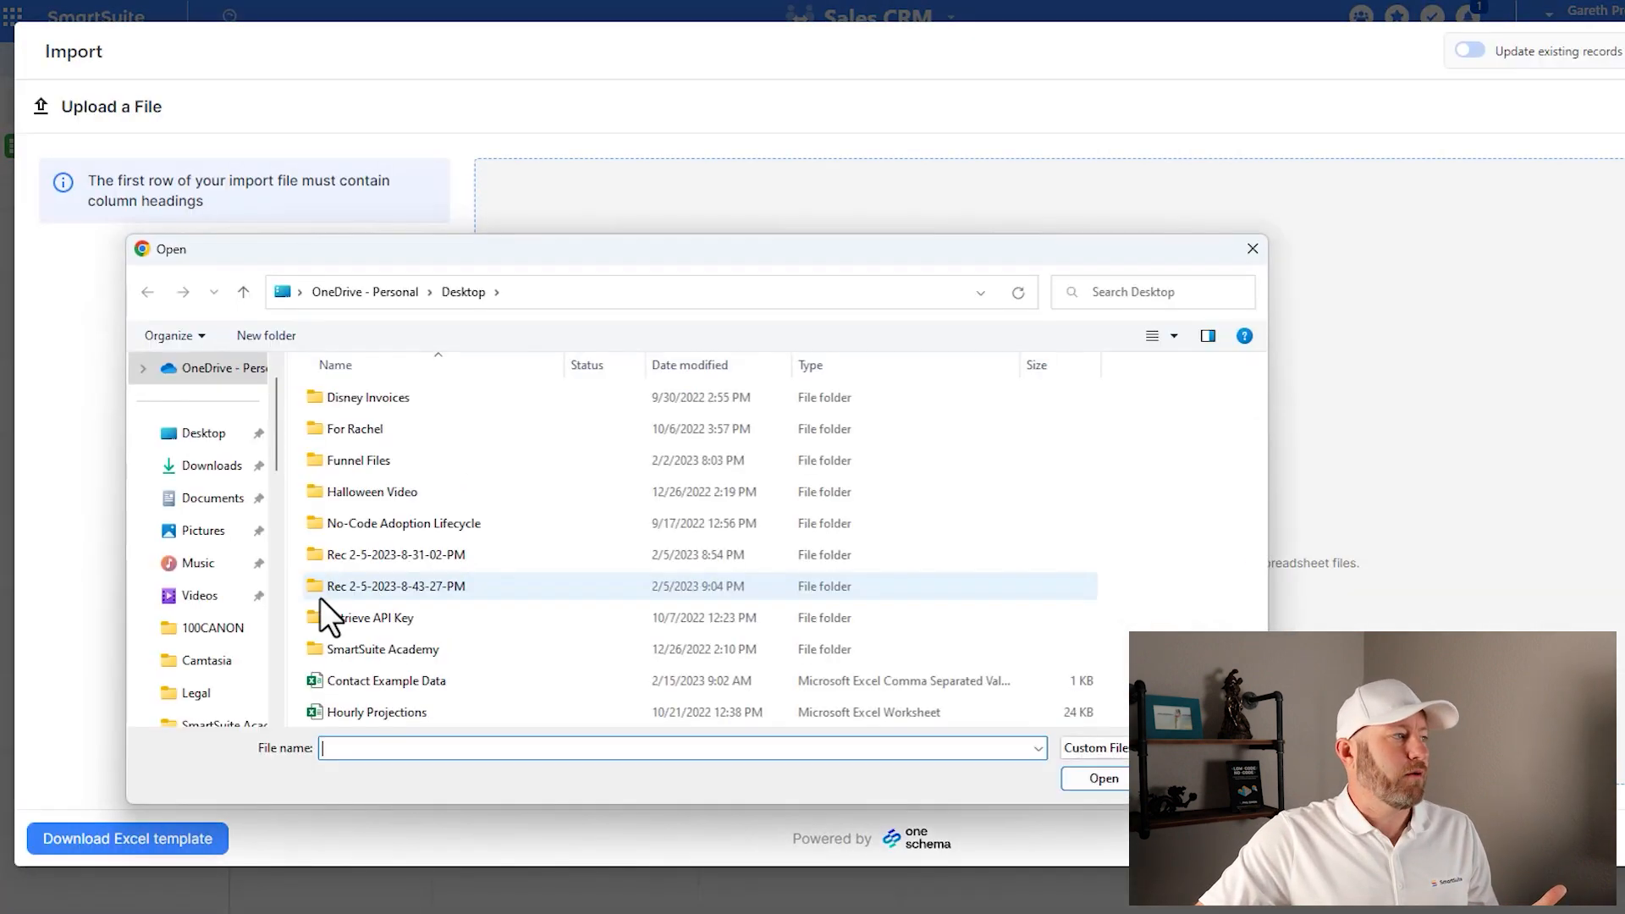
{"action": "left_click", "coordinate": [379, 688]}
{"action": "left_click", "coordinate": [1100, 778]}
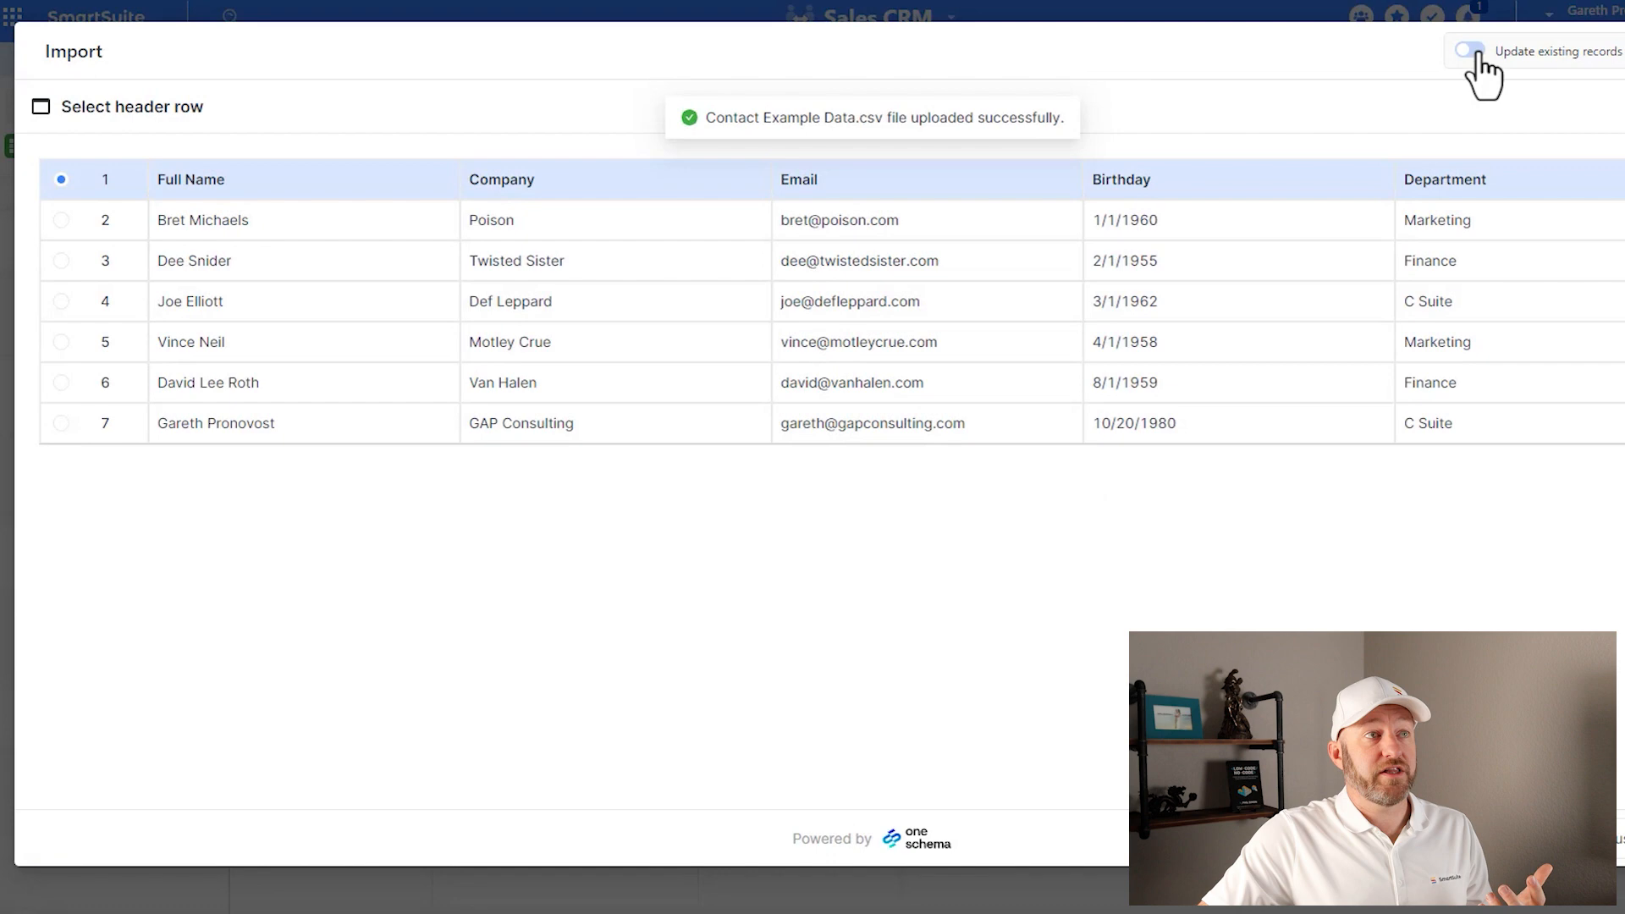
- Enable updating existing records with Name (Primary Field) as the merge field, leaving Create unmatched records off
{"action": "left_click", "coordinate": [1472, 53]}
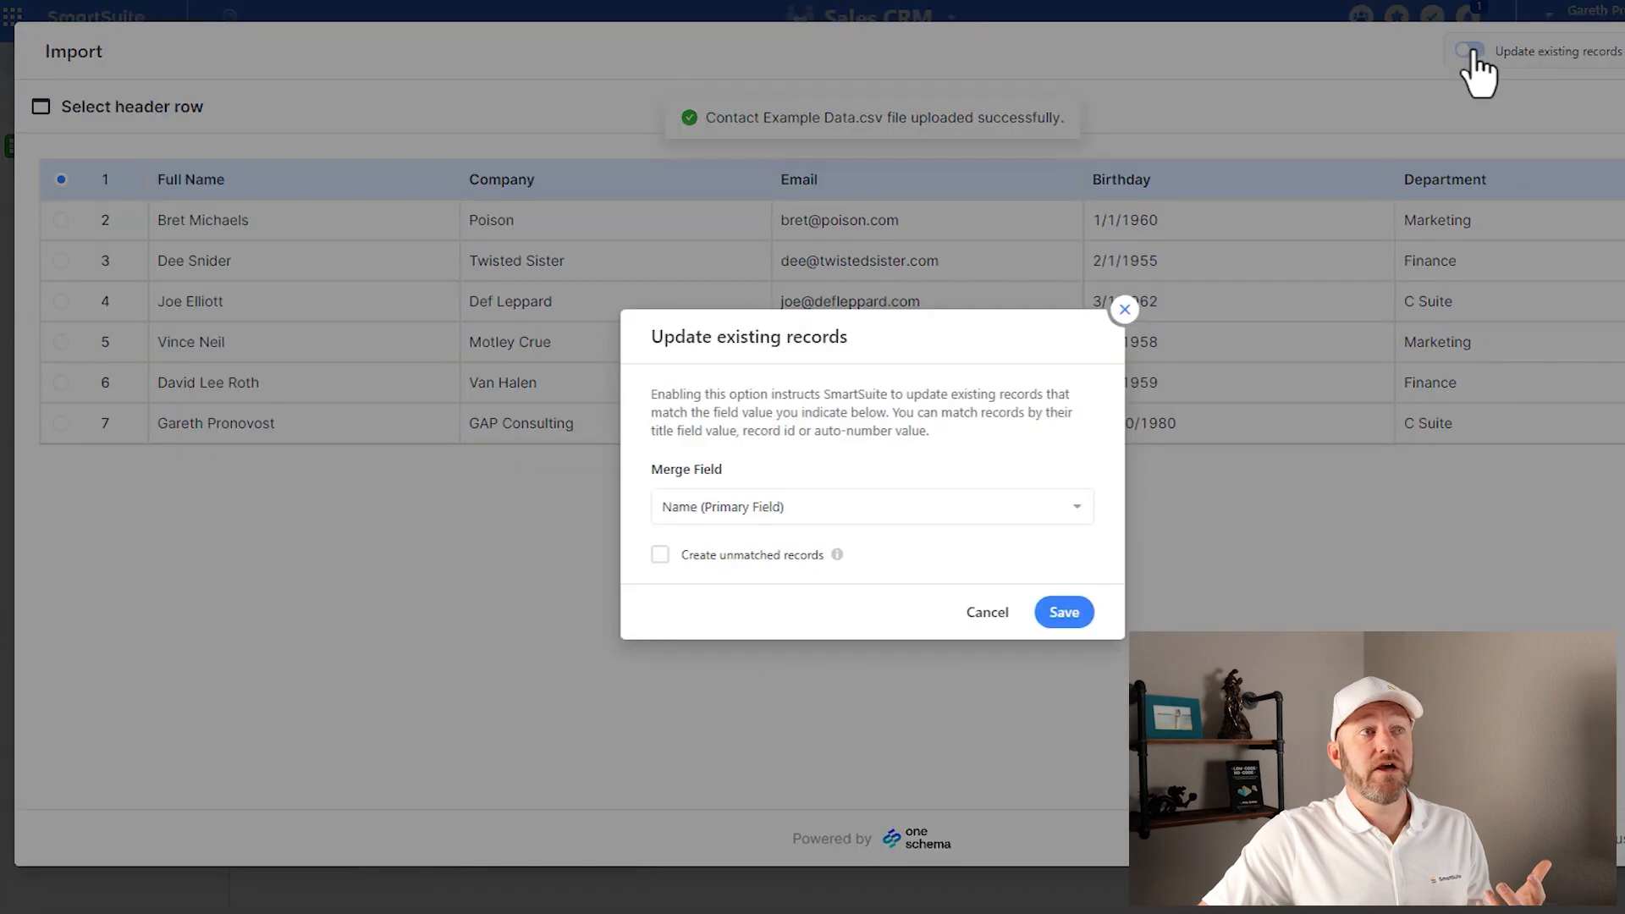
{"action": "left_click", "coordinate": [792, 510]}
{"action": "left_click", "coordinate": [790, 526]}
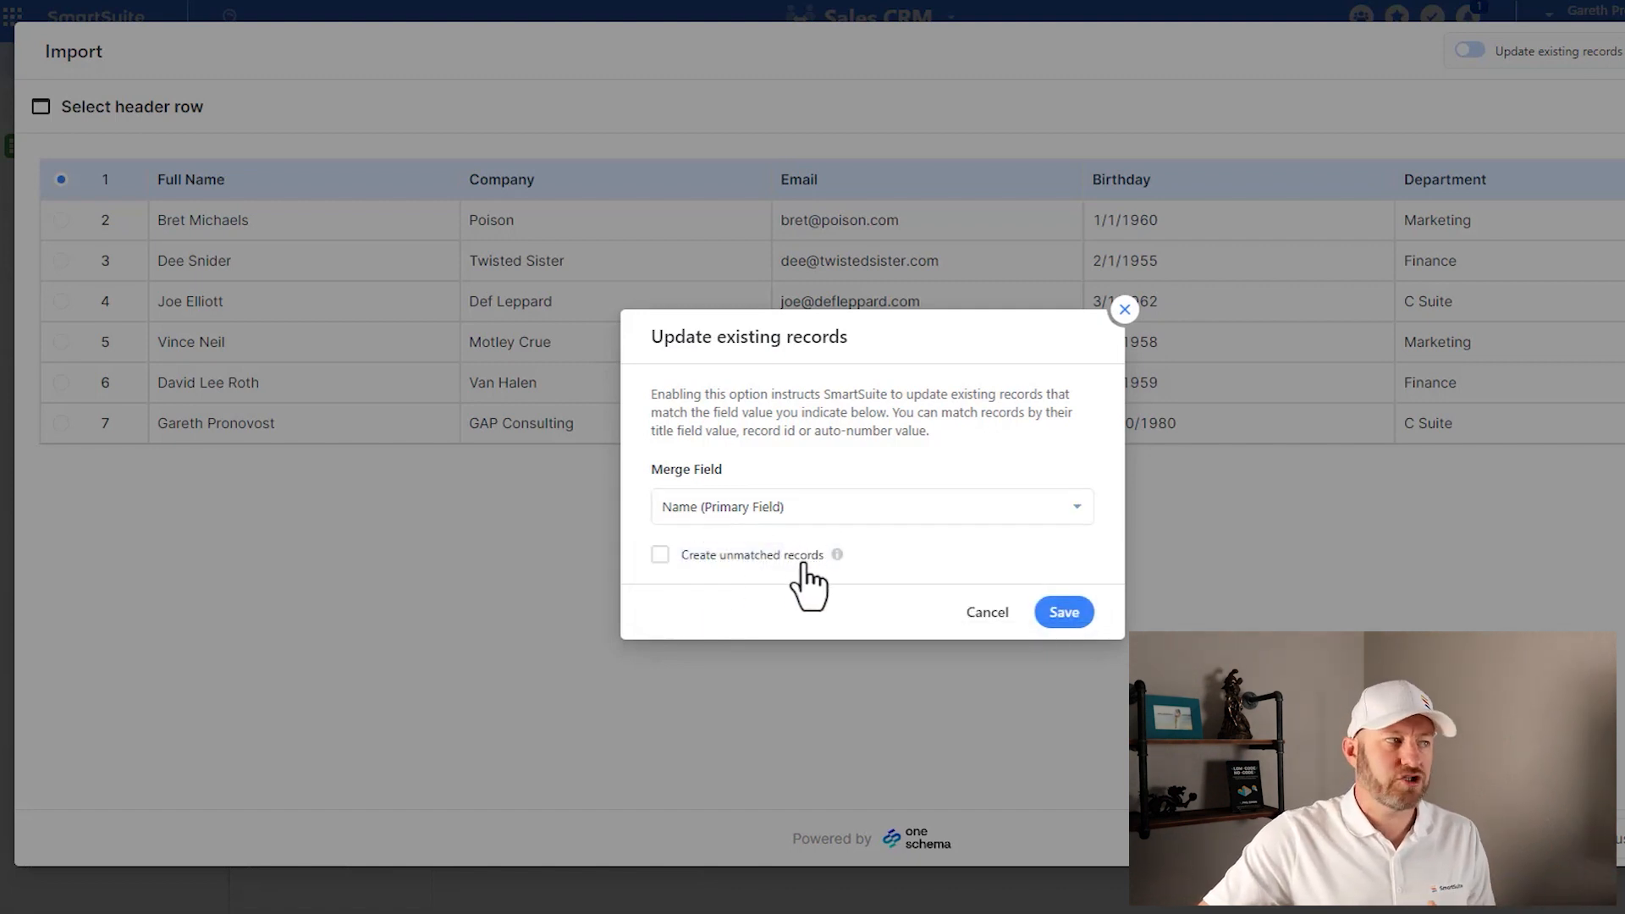
{"action": "mouse_move", "coordinate": [837, 556]}
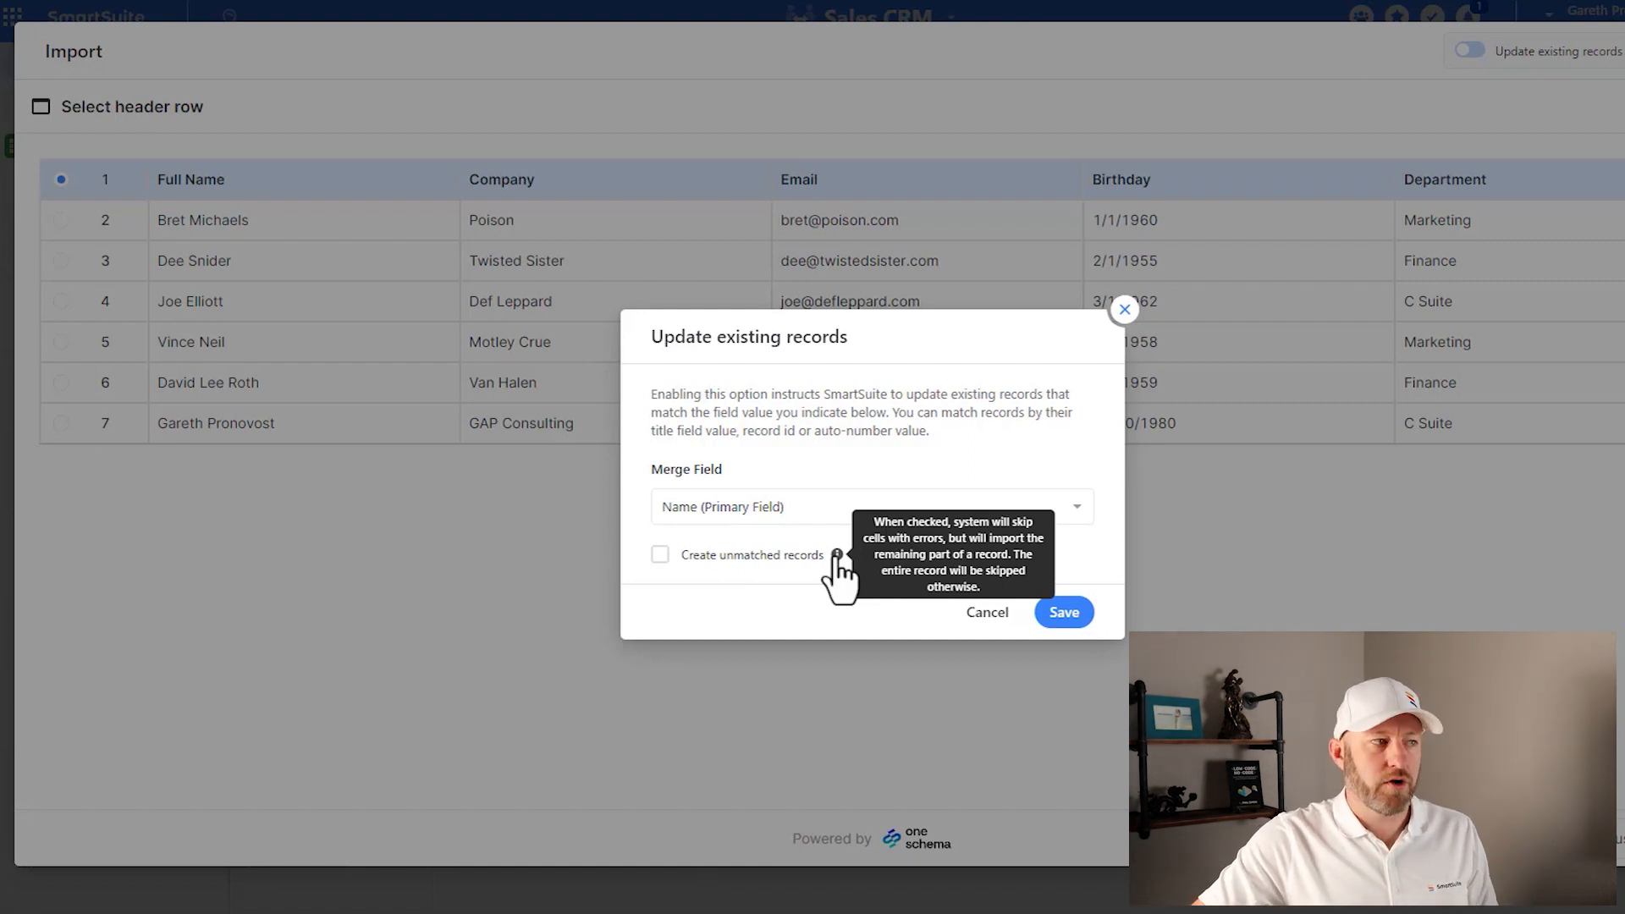
{"action": "left_click", "coordinate": [1066, 613]}
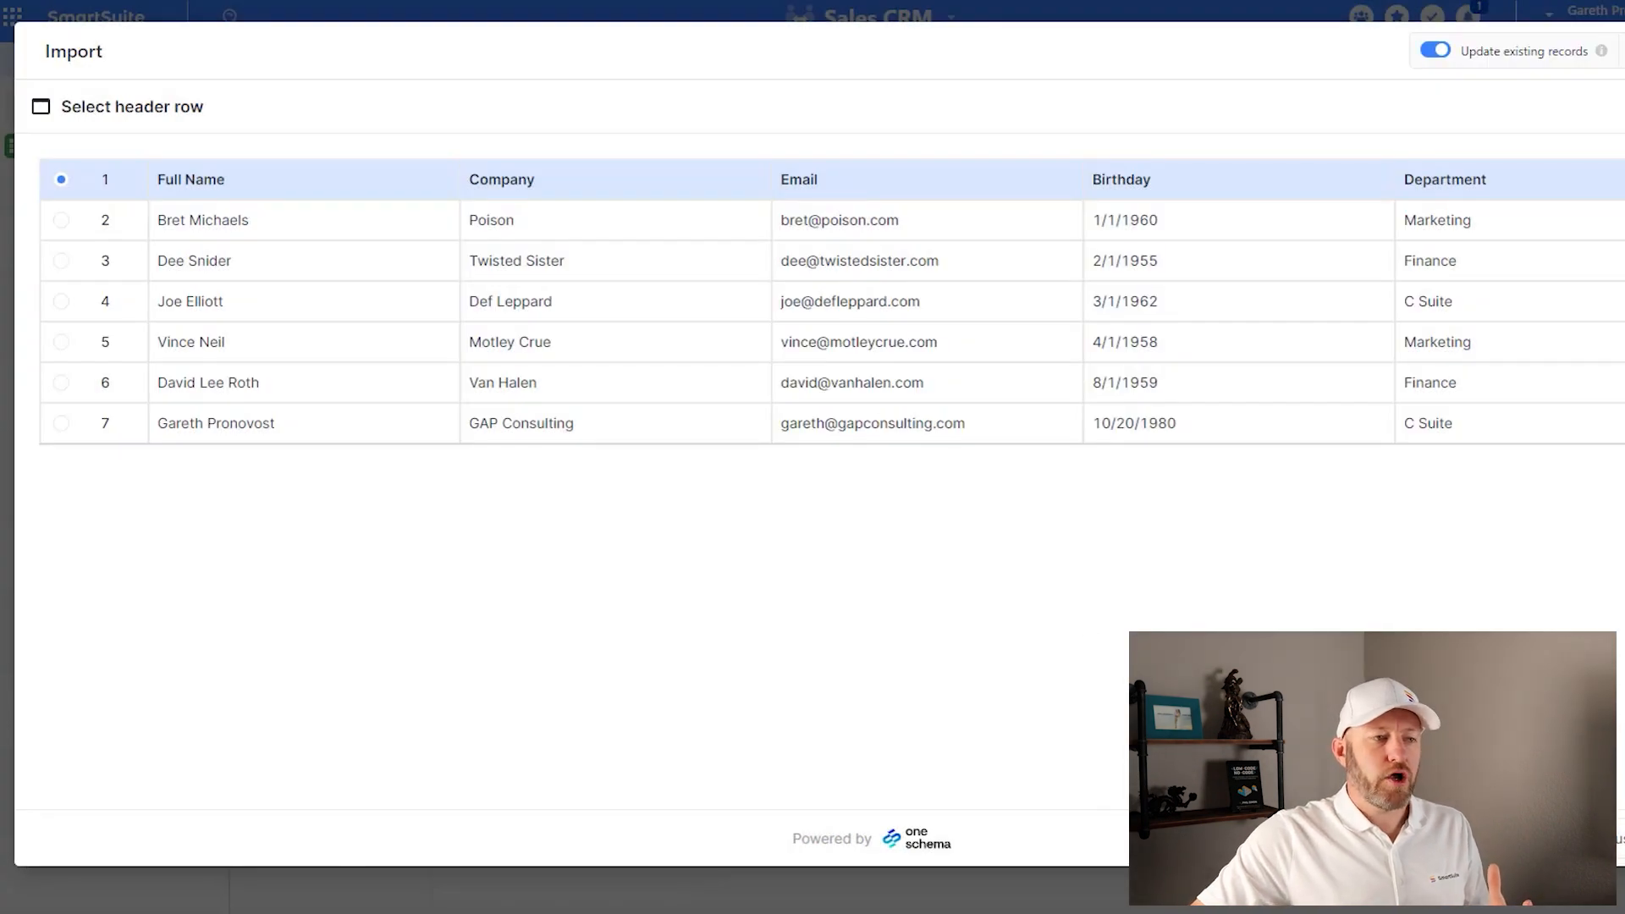
- Accept the first row as the header and map Full Name to Name and Company to Account
{"action": "left_click", "coordinate": [1624, 839]}
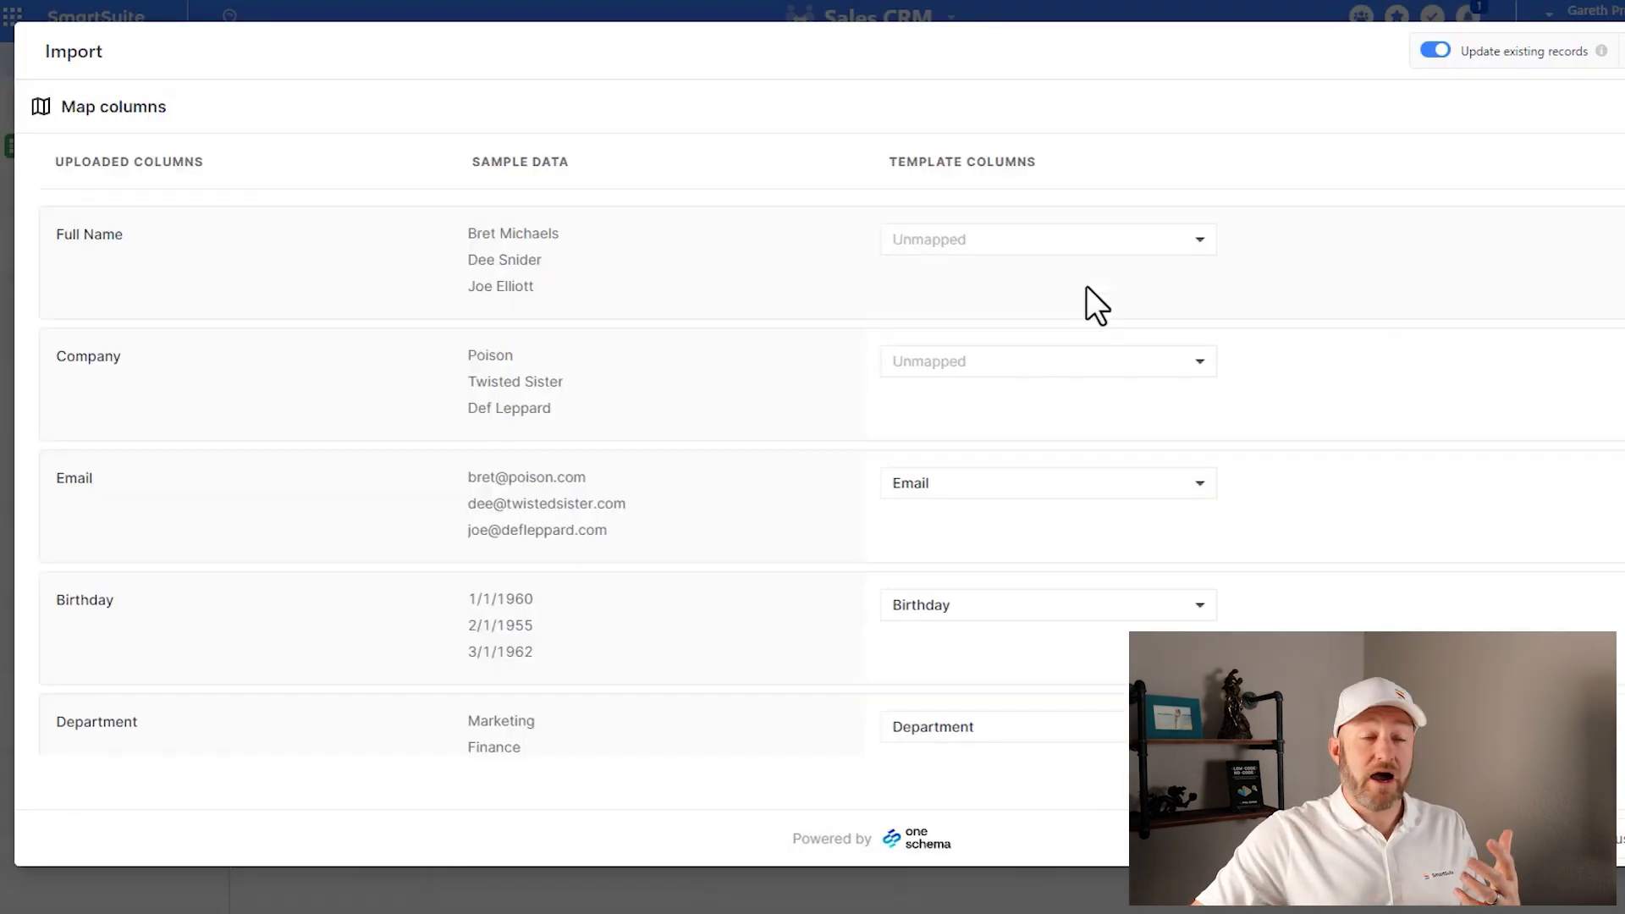
{"action": "left_click", "coordinate": [1058, 237]}
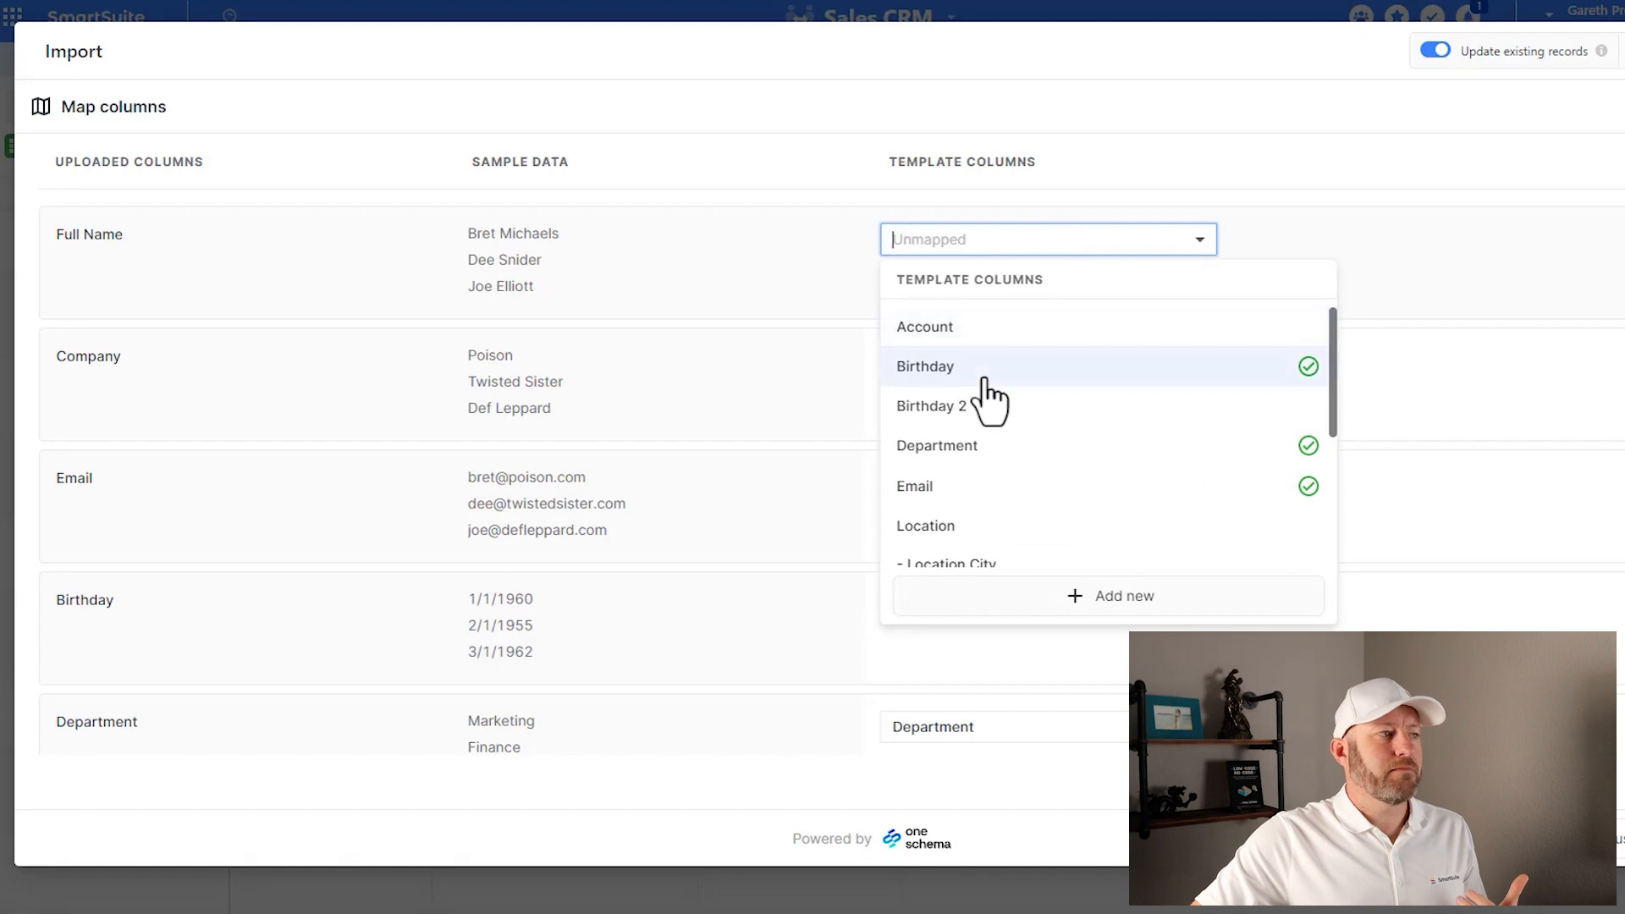
{"action": "scroll", "coordinate": [991, 504], "scroll_direction": "down", "scroll_amount": 5}
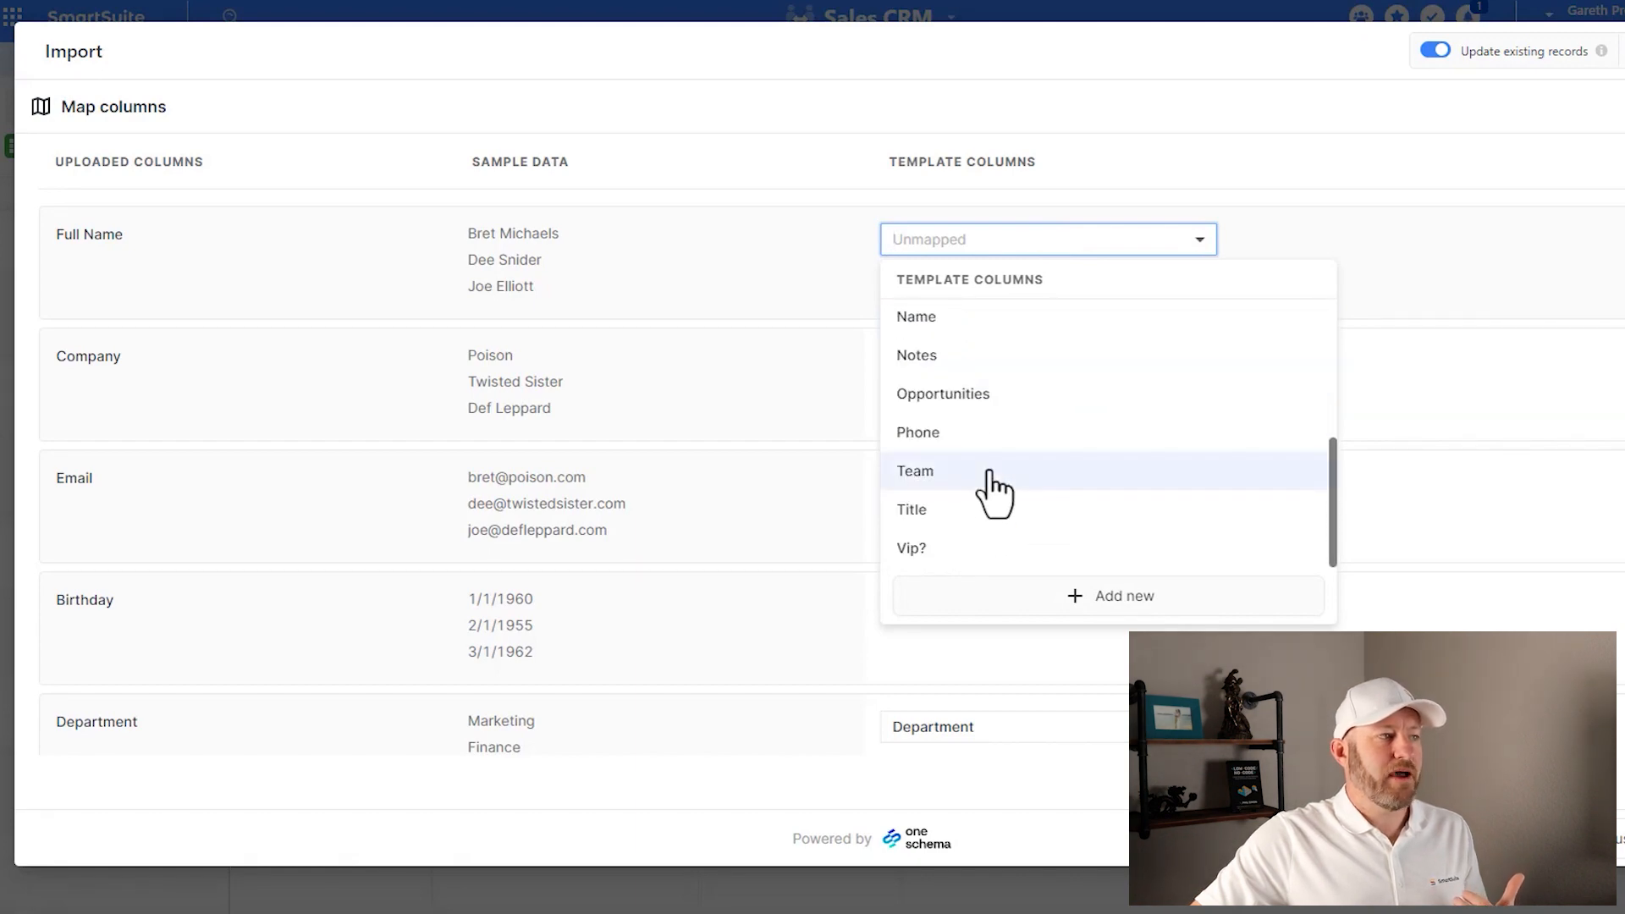
{"action": "left_click", "coordinate": [948, 319]}
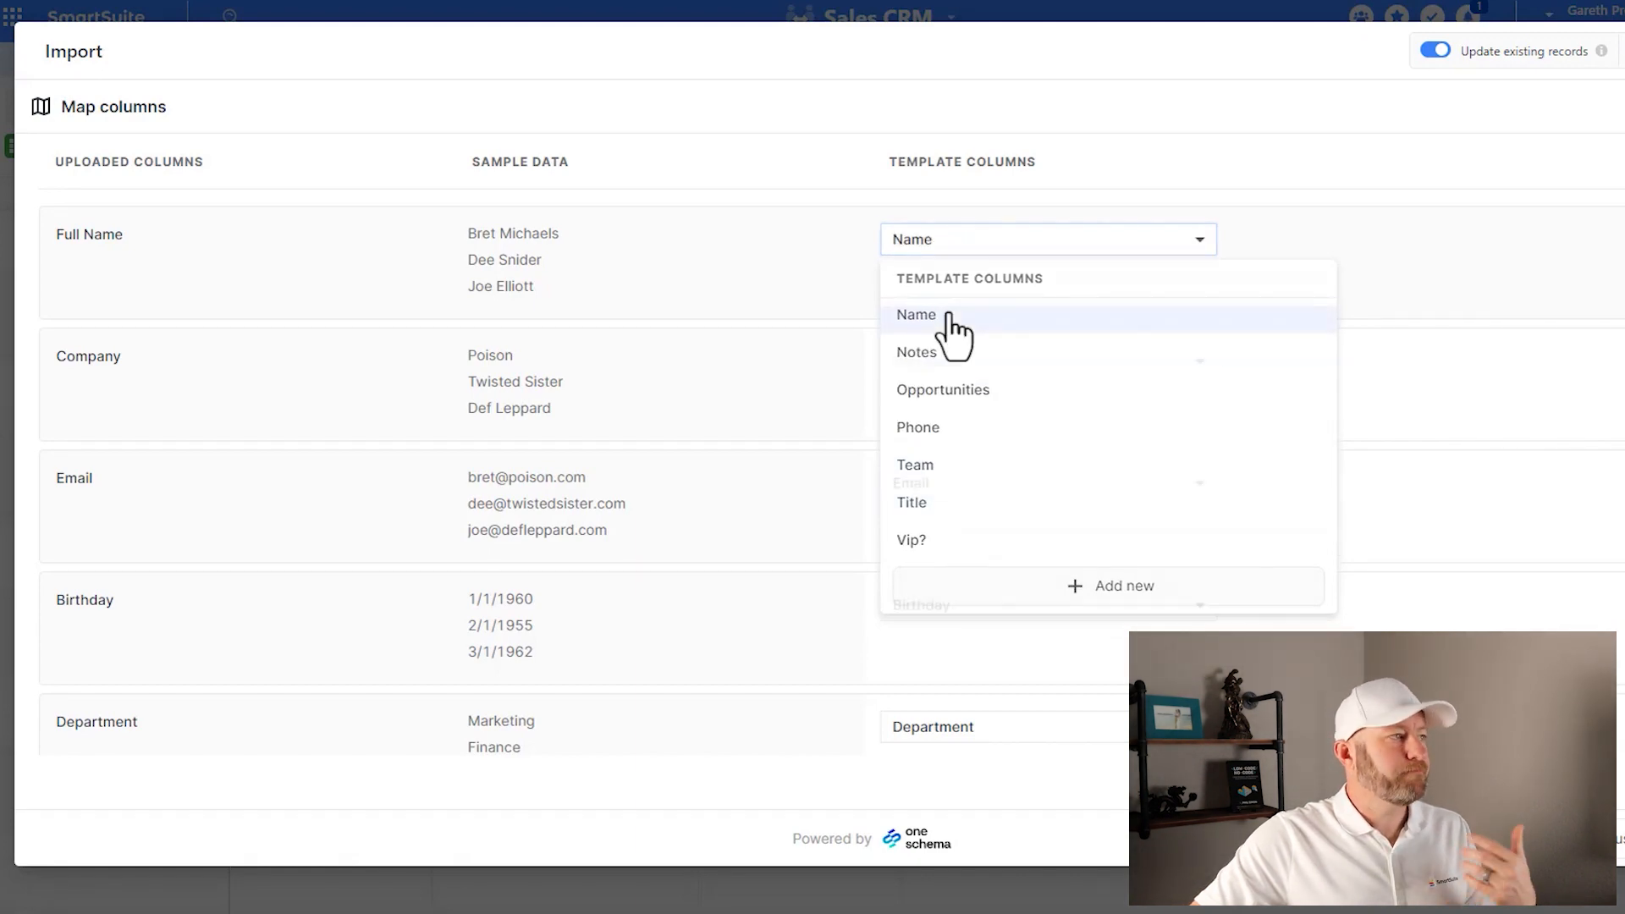
{"action": "left_click", "coordinate": [947, 365]}
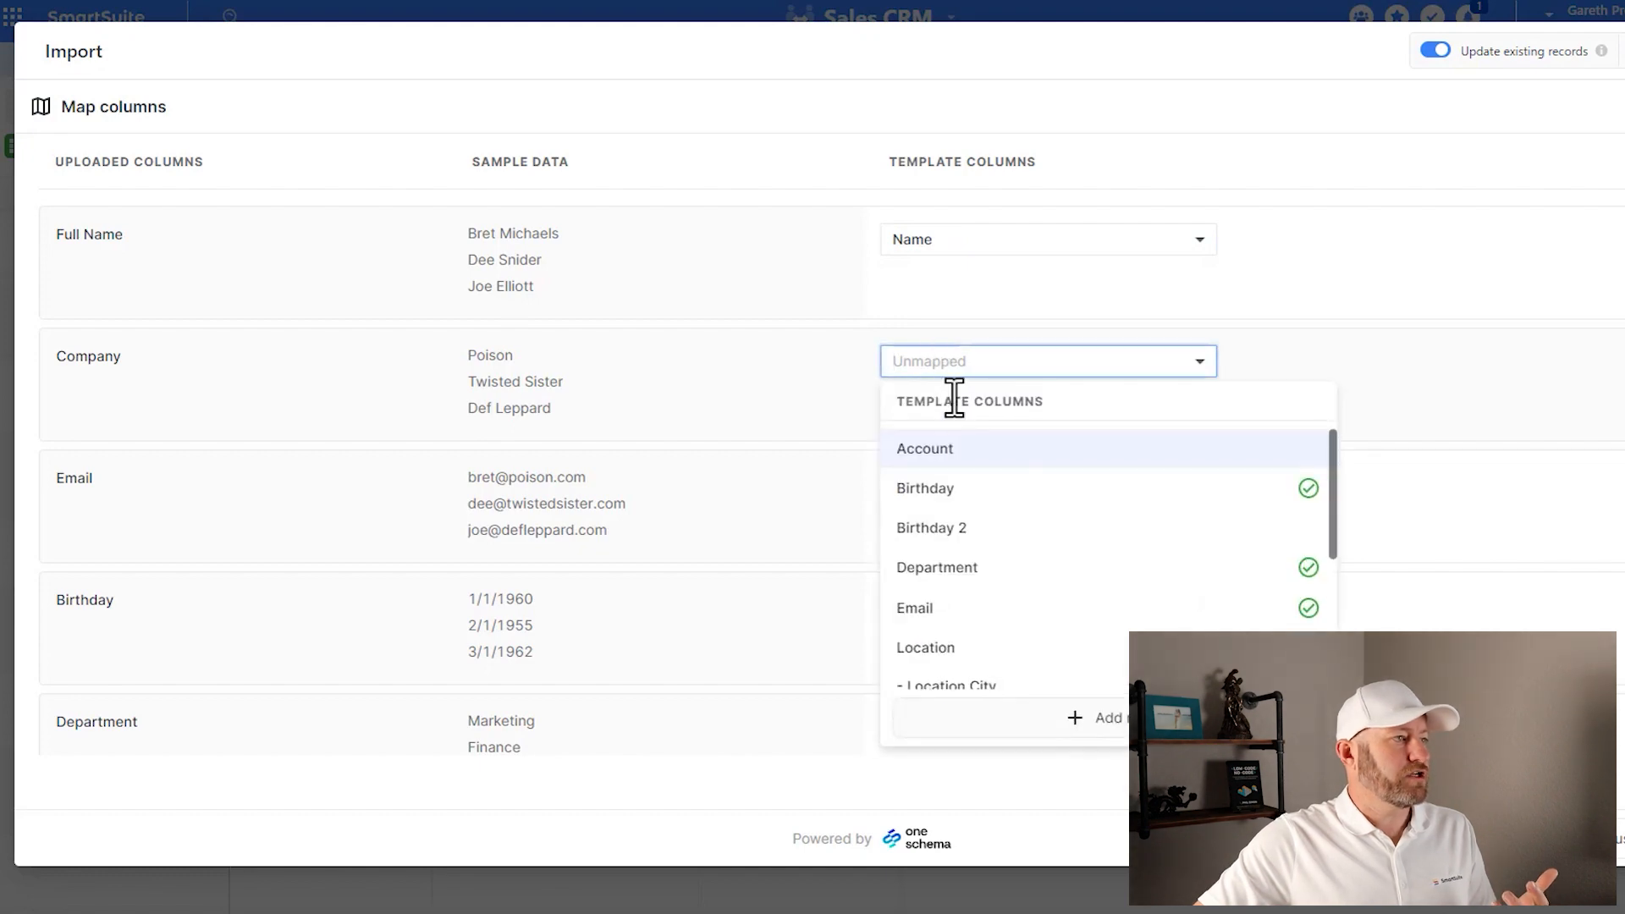
{"action": "left_click", "coordinate": [945, 457]}
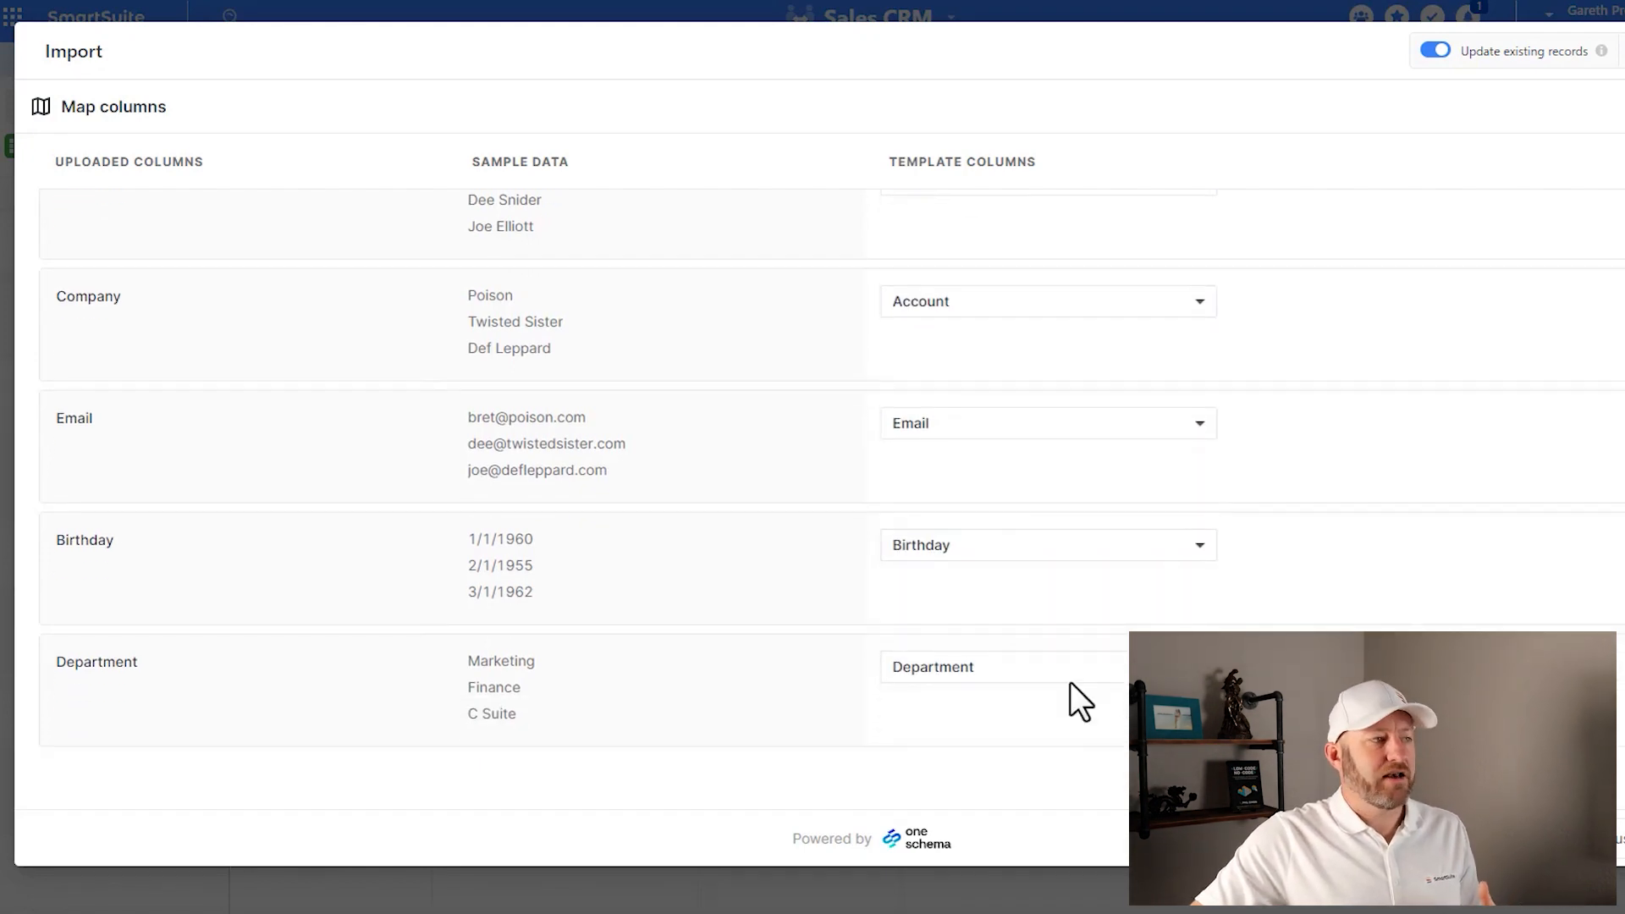
- Map the uploaded Department column to Team and continue to the import review
{"action": "left_click", "coordinate": [1022, 669]}
{"action": "scroll", "coordinate": [1043, 603], "scroll_direction": "down", "scroll_amount": 5}
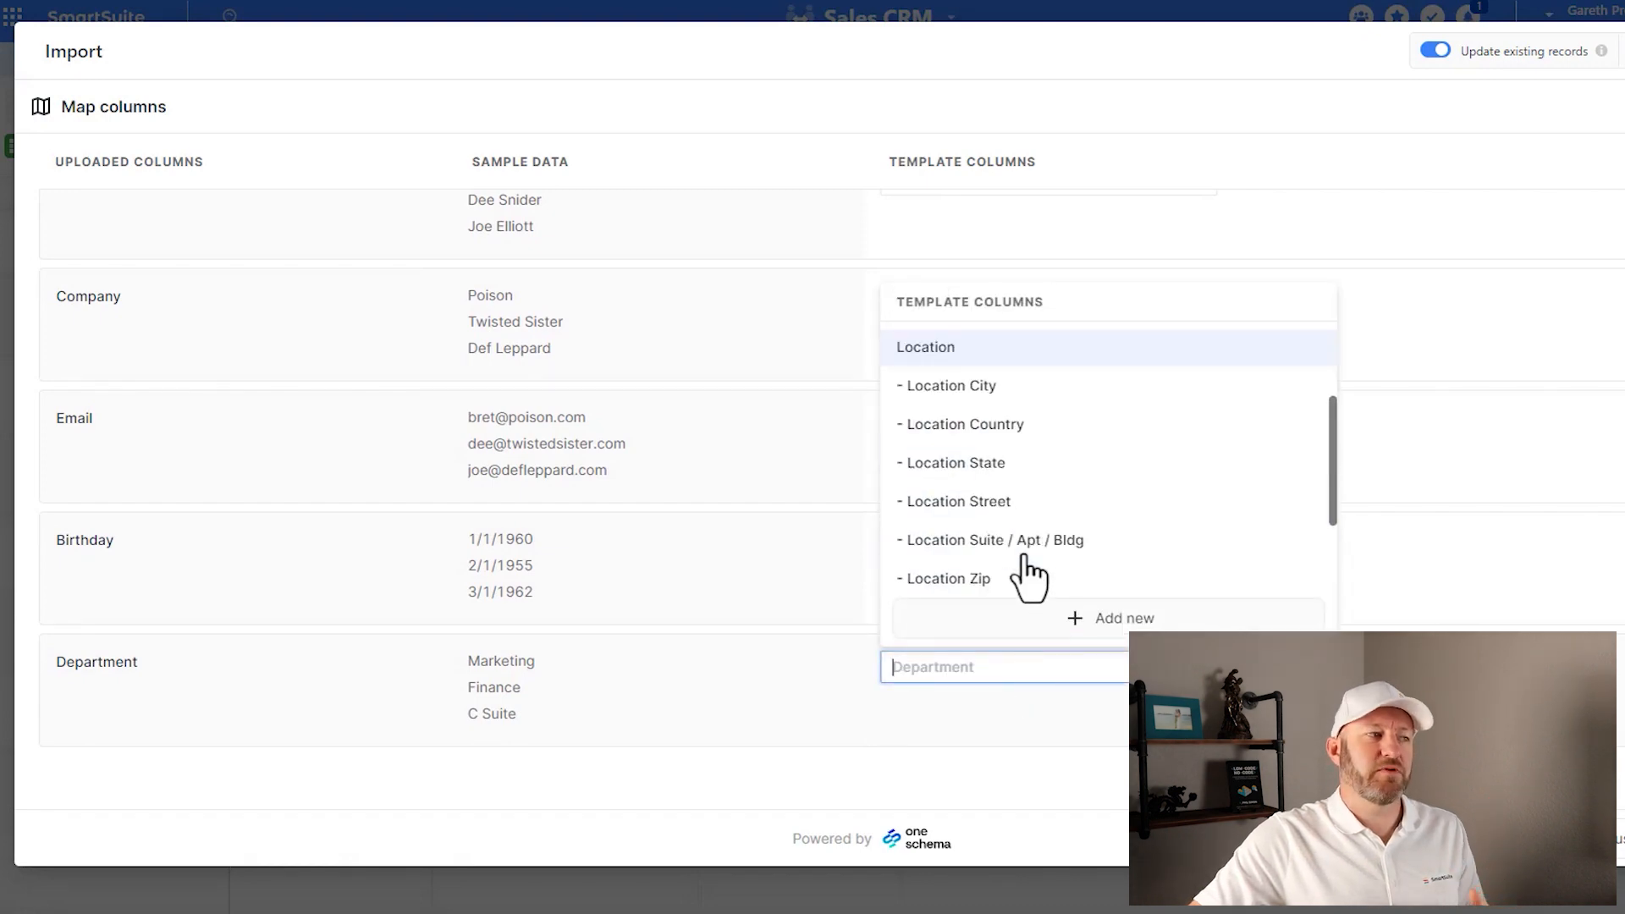
{"action": "left_click", "coordinate": [999, 572]}
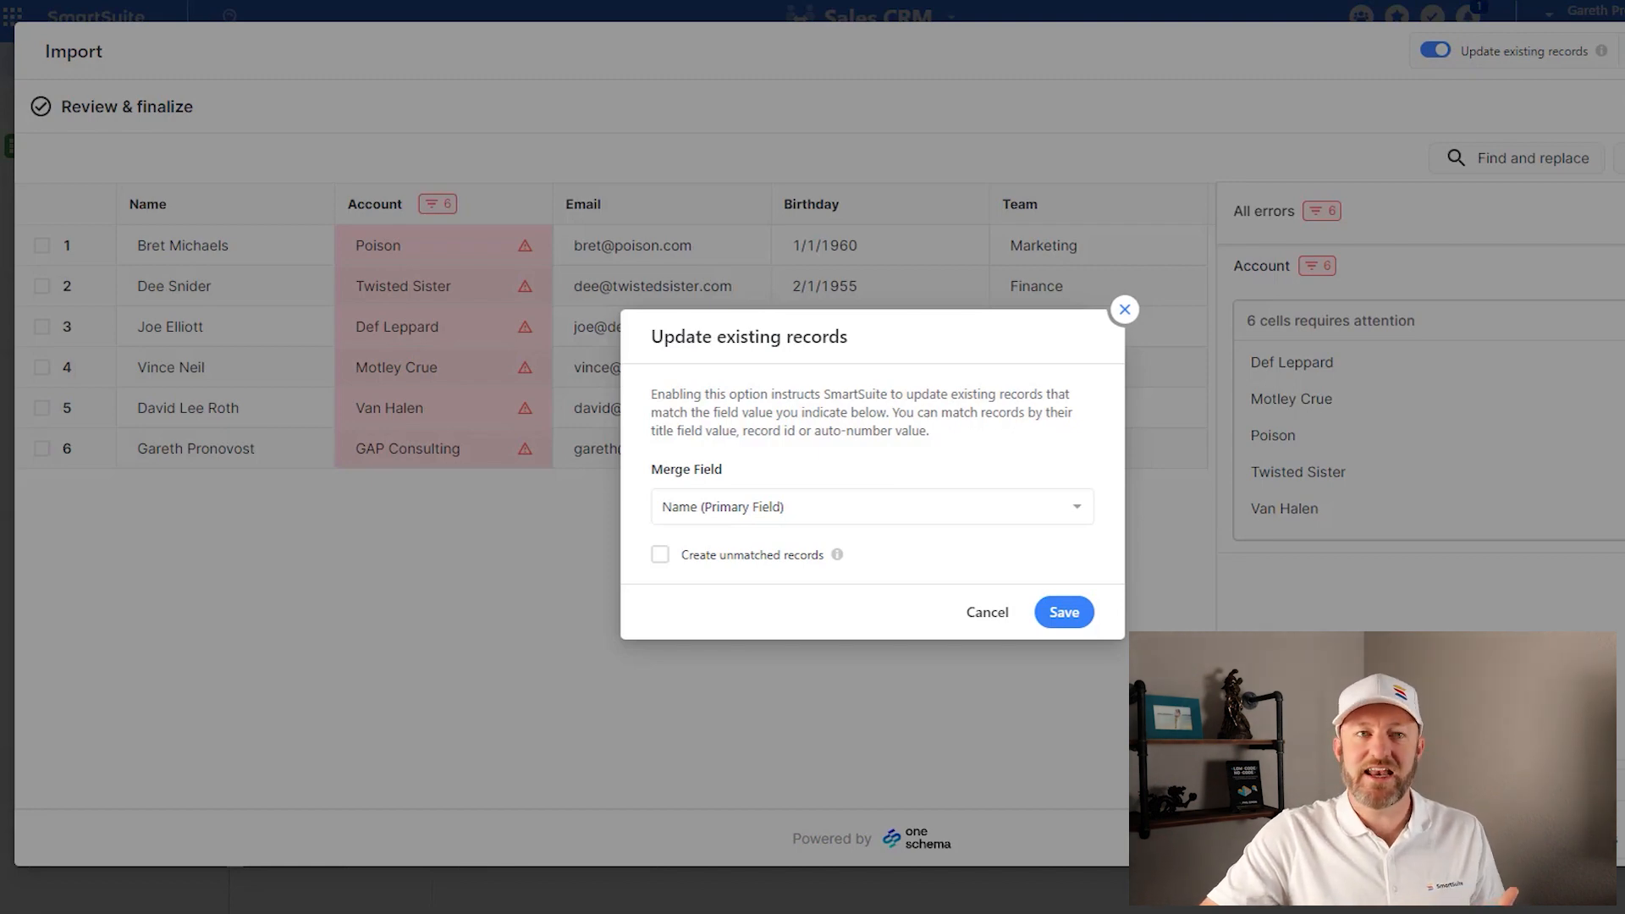
- Check the available merge fields in the settings for updating existing records
{"action": "left_click", "coordinate": [845, 506]}
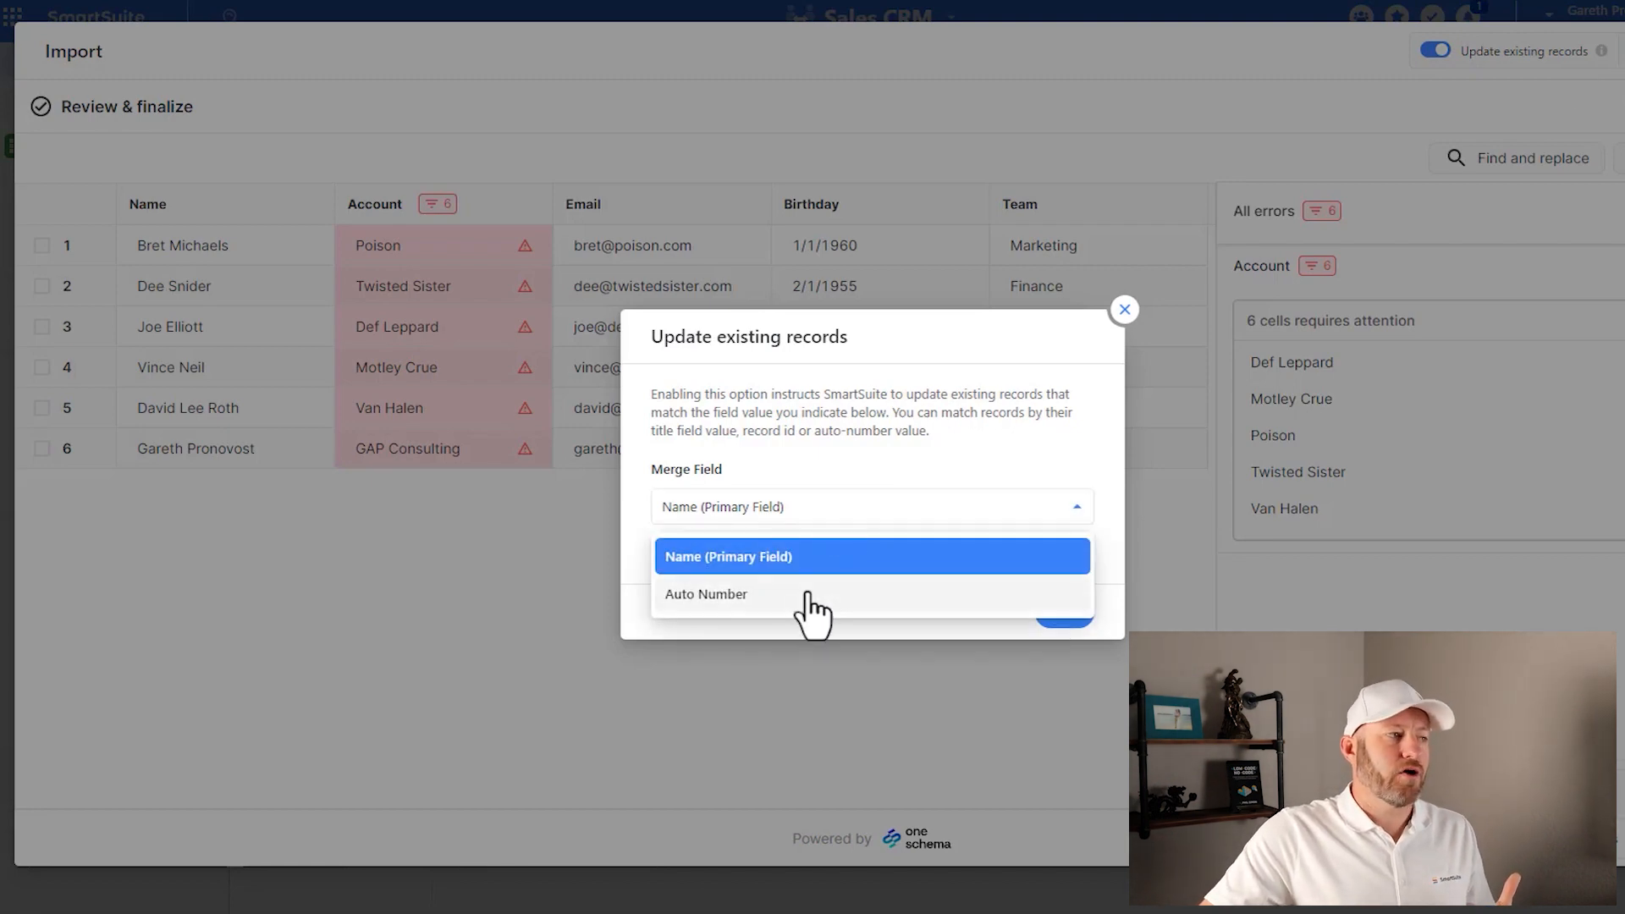
{"action": "left_click", "coordinate": [809, 518]}
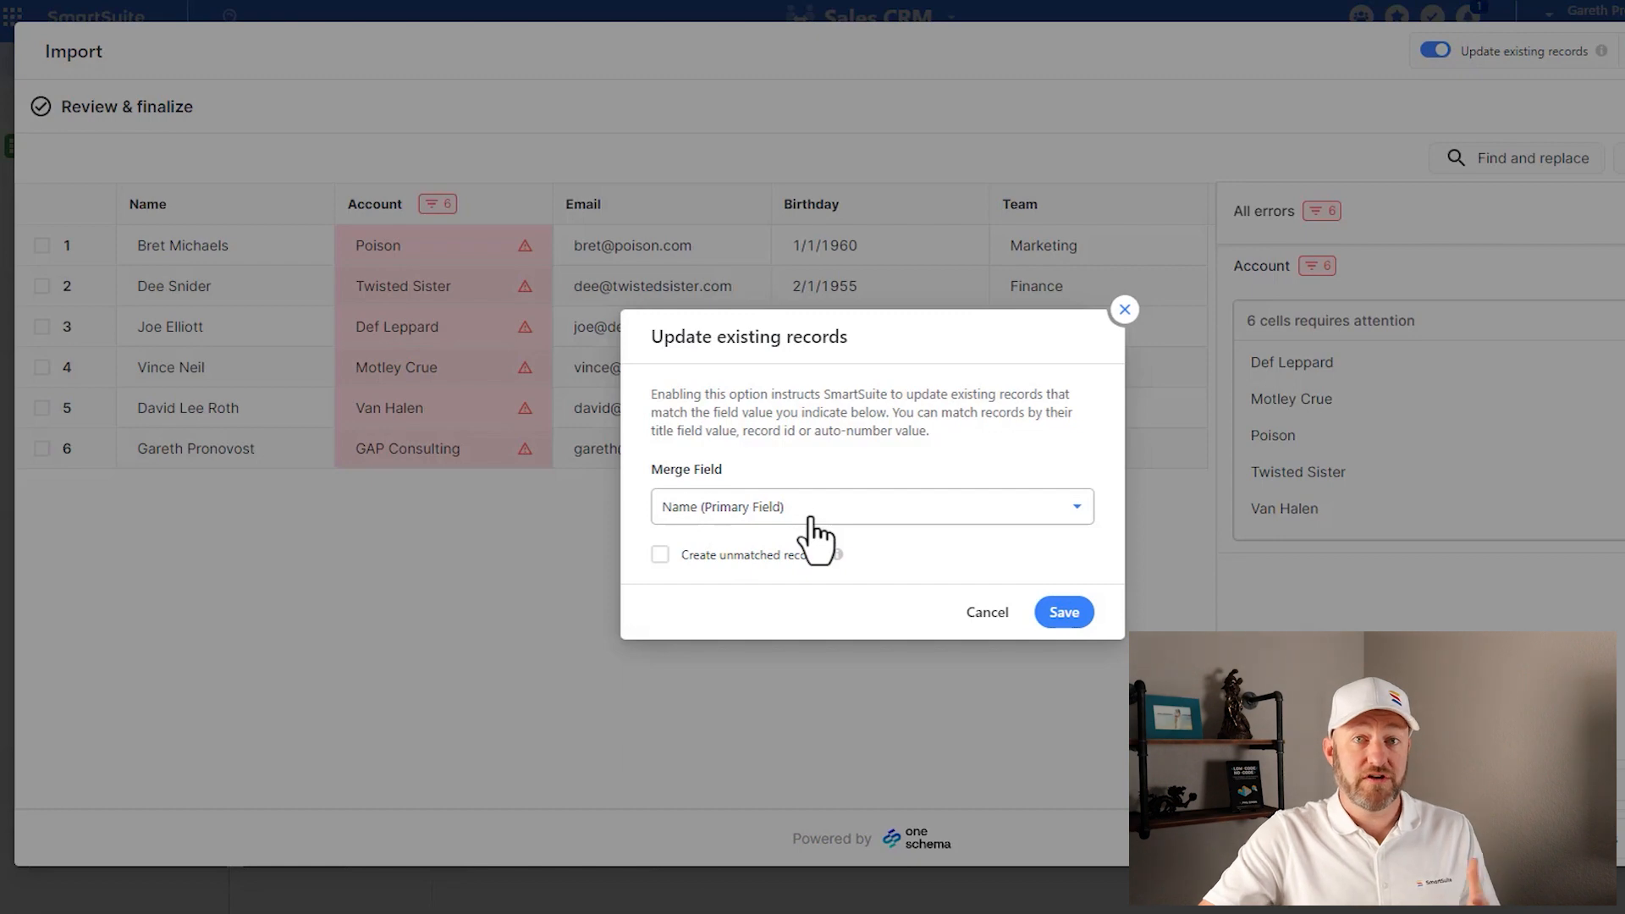